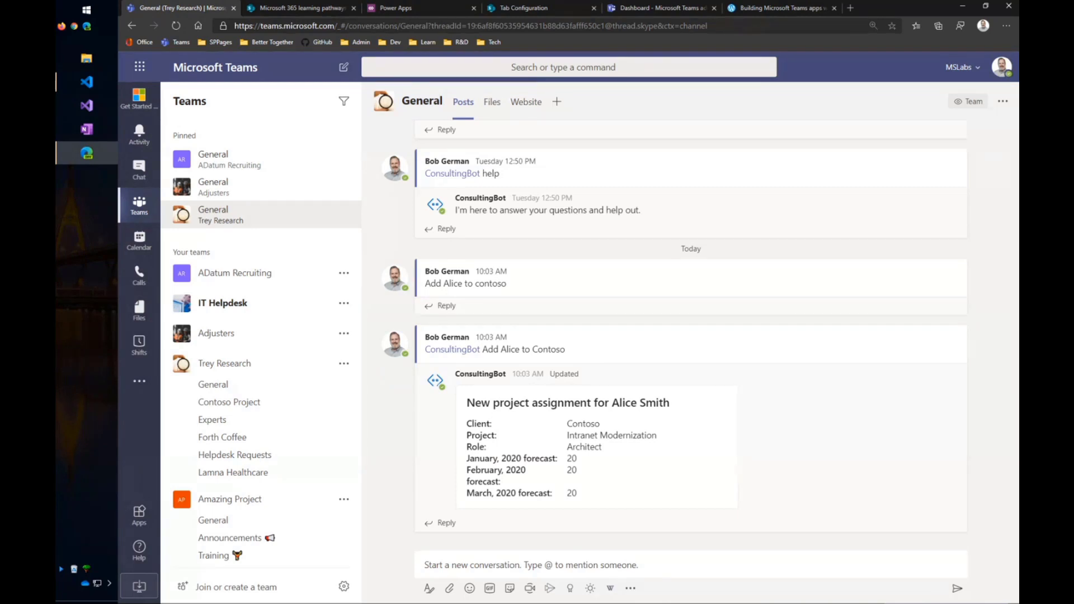
Open Get Started (Beta) and compare its Training Portal with the Microsoft 365 learning pathways site.
{"action": "left_click", "coordinate": [141, 105]}
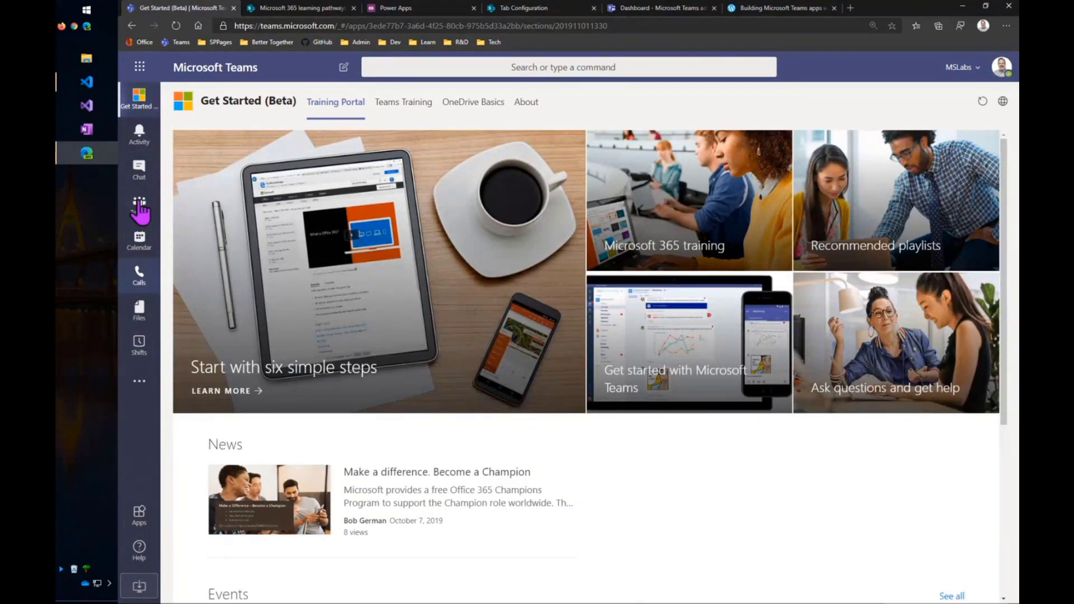
{"action": "left_click", "coordinate": [279, 9]}
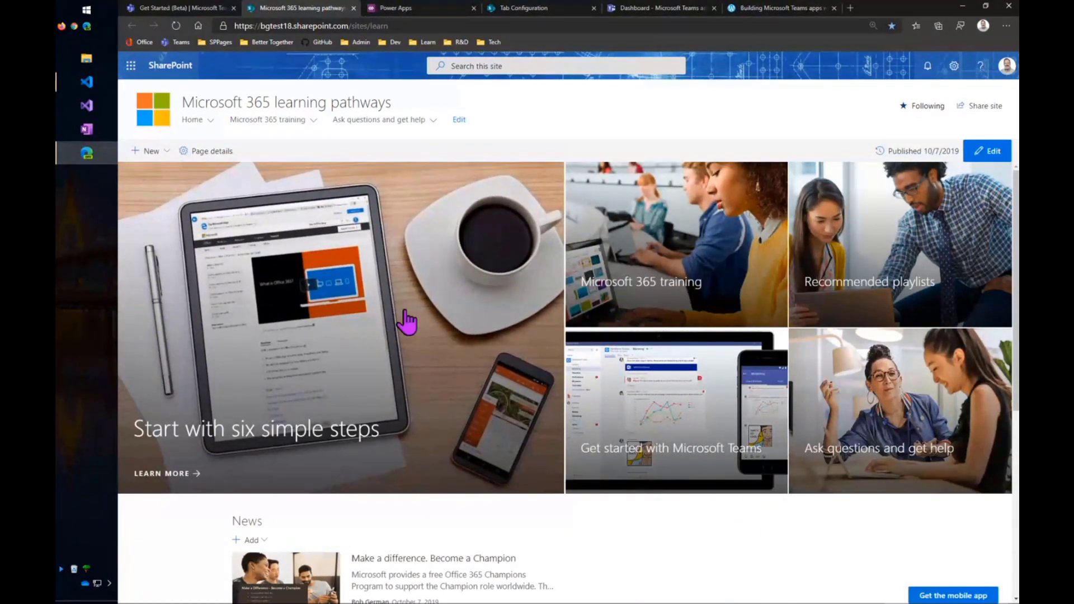
{"action": "left_click", "coordinate": [178, 12]}
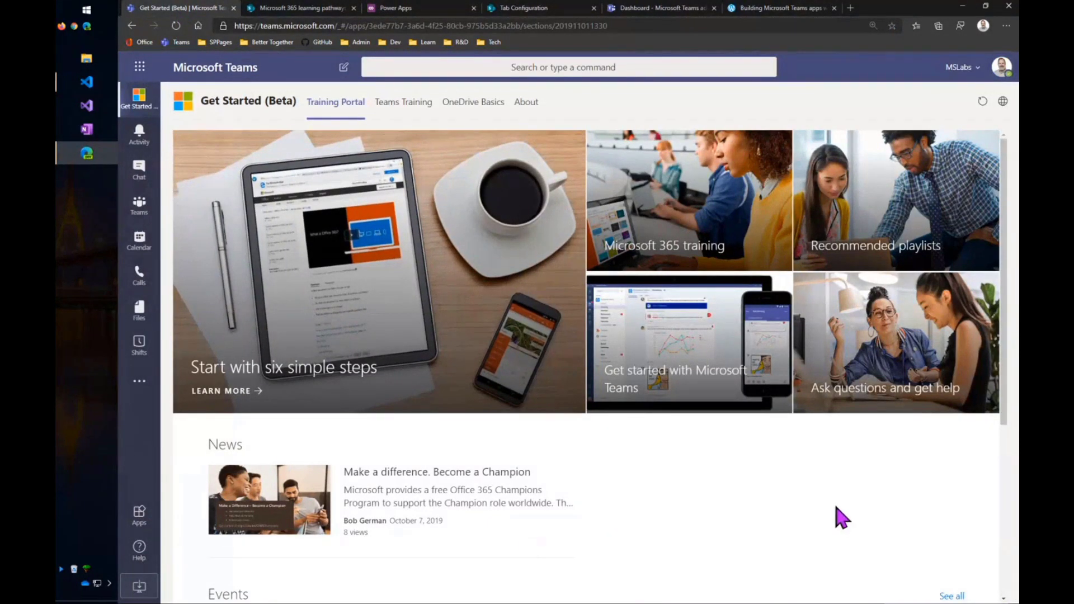
Scroll manifest.json down to the staticTabs section, then switch back to Teams in Edge.
{"action": "left_click", "coordinate": [85, 82]}
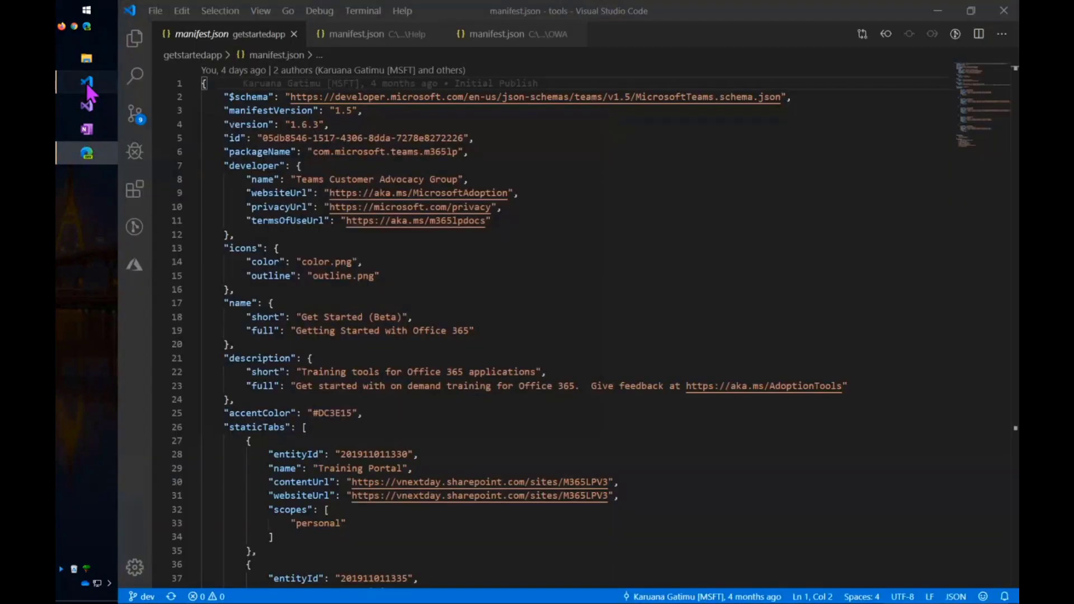
{"action": "left_click", "coordinate": [639, 220]}
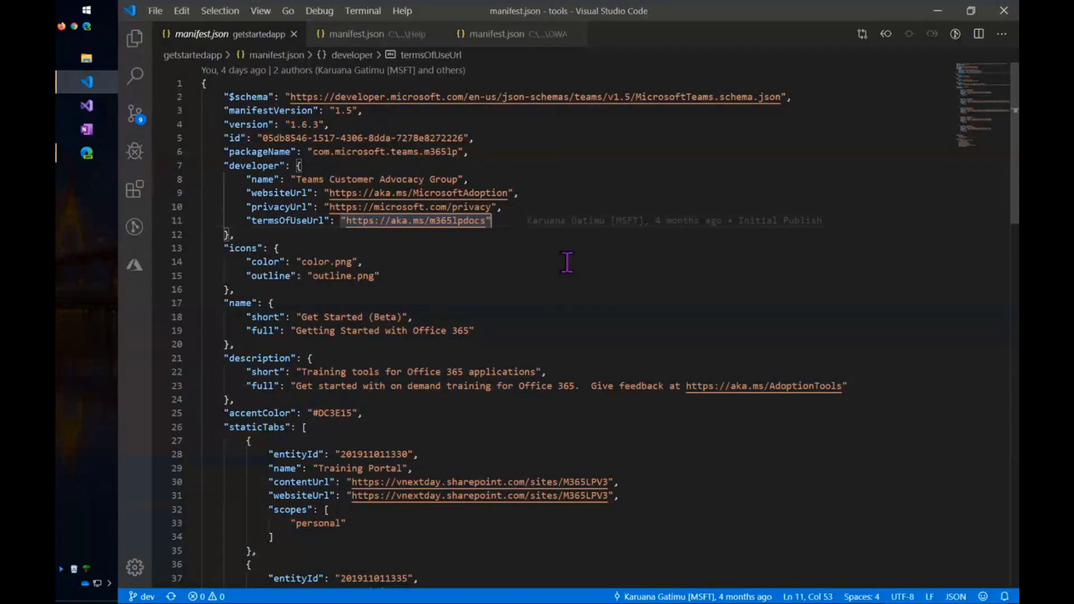
{"action": "scroll", "coordinate": [569, 264], "scroll_direction": "down", "scroll_amount": 2}
{"action": "scroll", "coordinate": [567, 261], "scroll_direction": "down", "scroll_amount": 3}
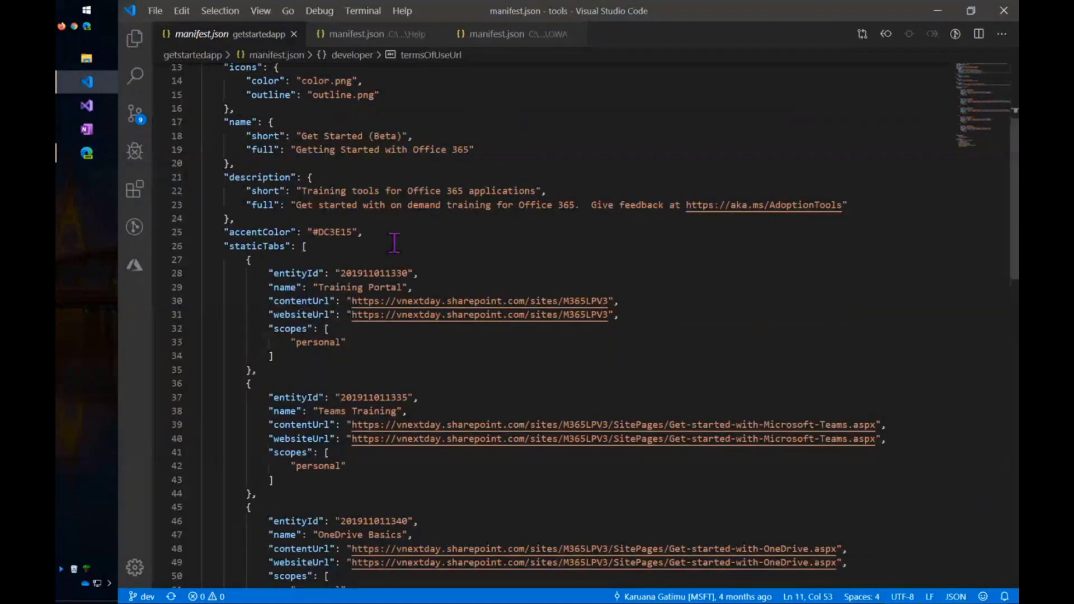
{"action": "scroll", "coordinate": [395, 243], "scroll_direction": "down", "scroll_amount": 2}
{"action": "double_click", "coordinate": [244, 174]}
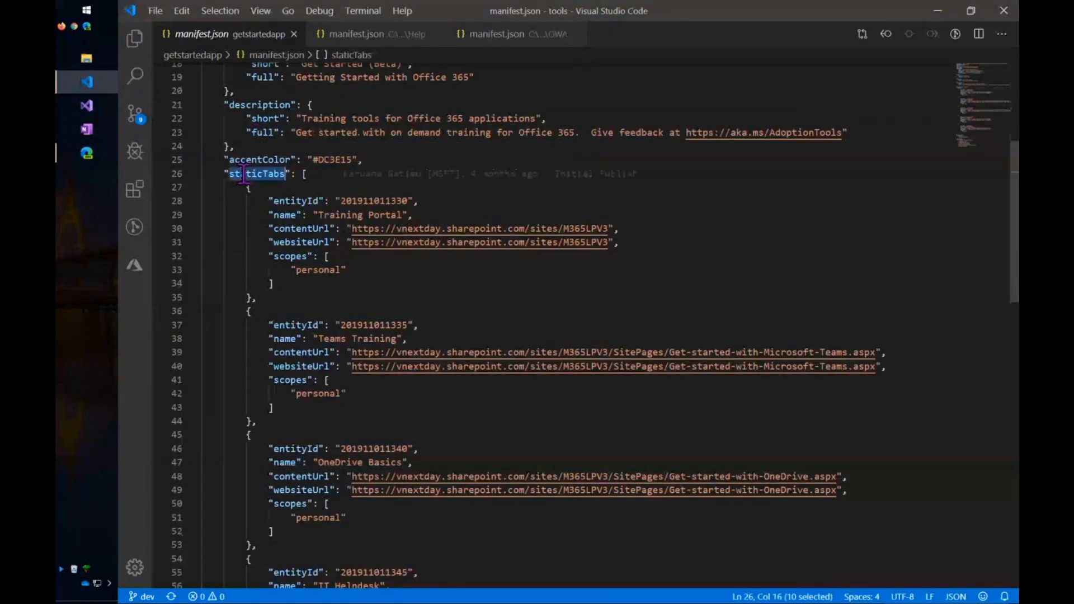
{"action": "scroll", "coordinate": [465, 266], "scroll_direction": "down", "scroll_amount": 1}
{"action": "scroll", "coordinate": [465, 266], "scroll_direction": "down", "scroll_amount": 2}
{"action": "scroll", "coordinate": [467, 265], "scroll_direction": "up", "scroll_amount": 4}
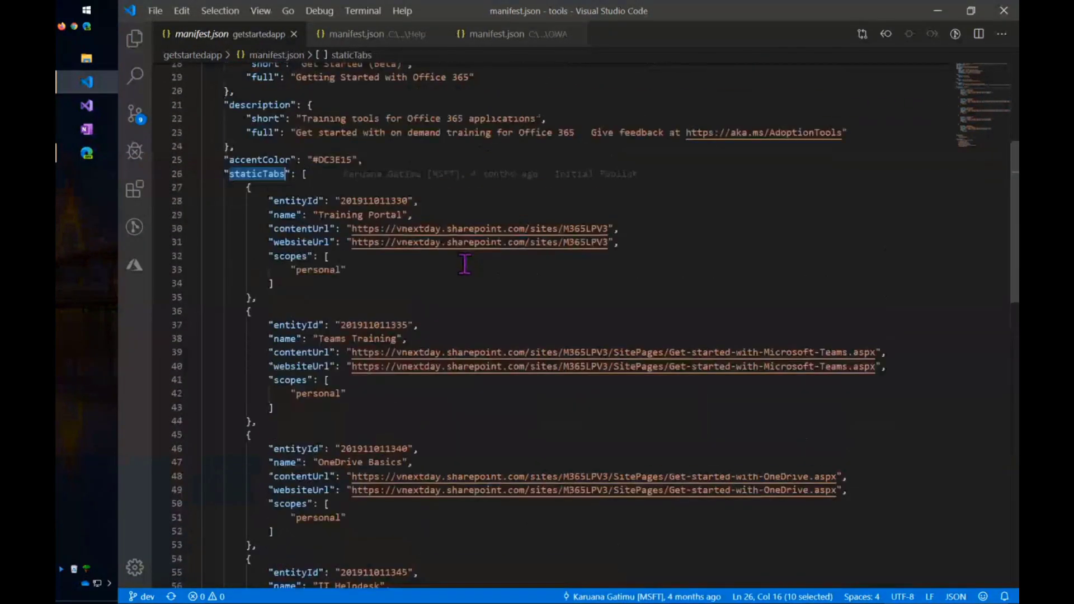
{"action": "left_click", "coordinate": [84, 156]}
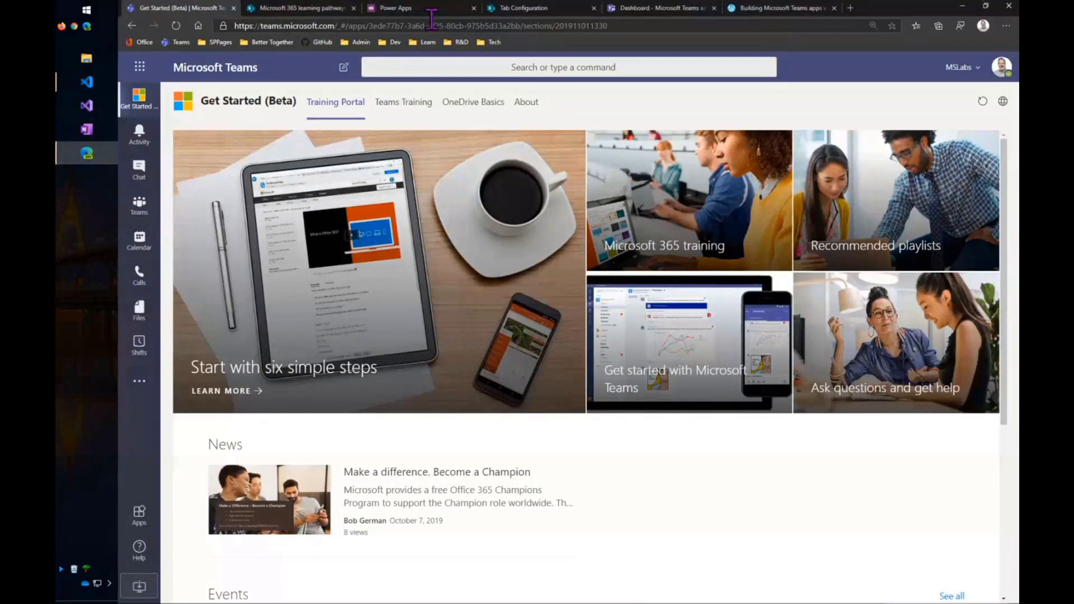
{"action": "left_click", "coordinate": [630, 9]}
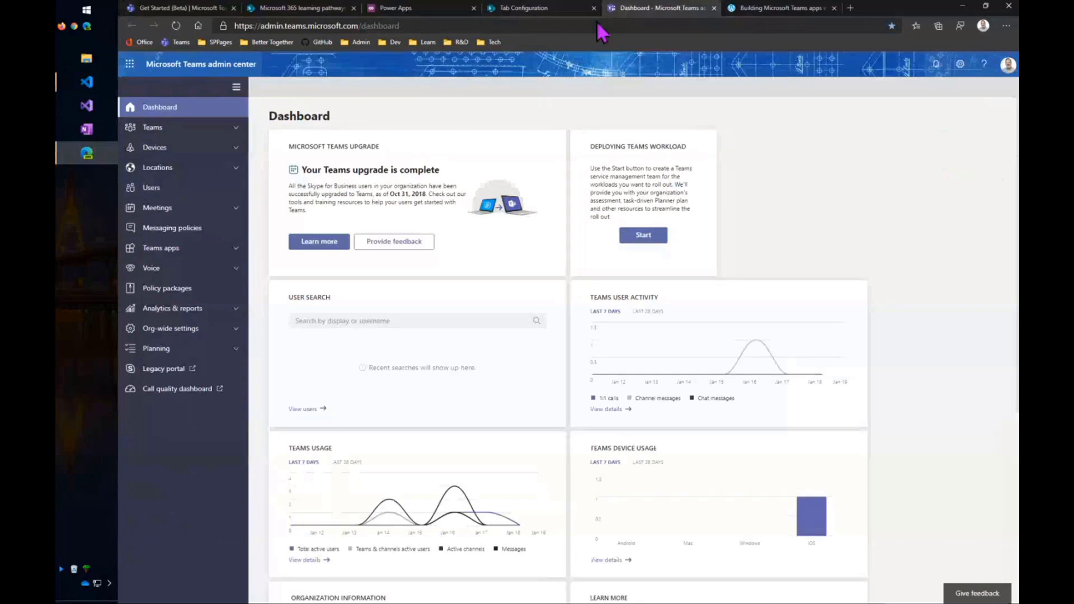
{"action": "left_click", "coordinate": [163, 129]}
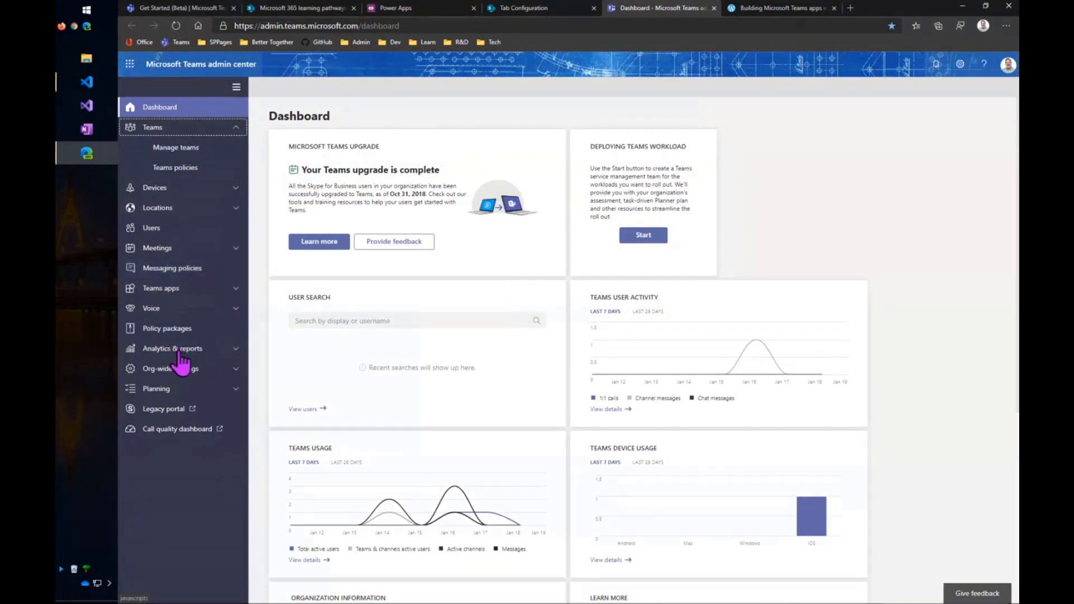
{"action": "left_click", "coordinate": [182, 11]}
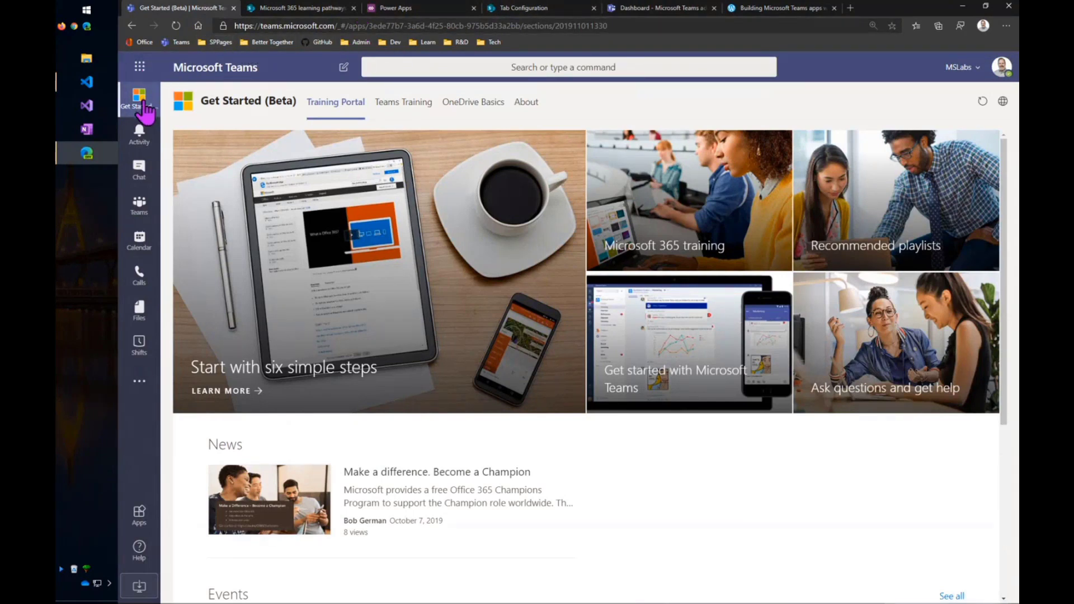
Open the Outlook app from the added apps list in Teams.
{"action": "left_click", "coordinate": [139, 382]}
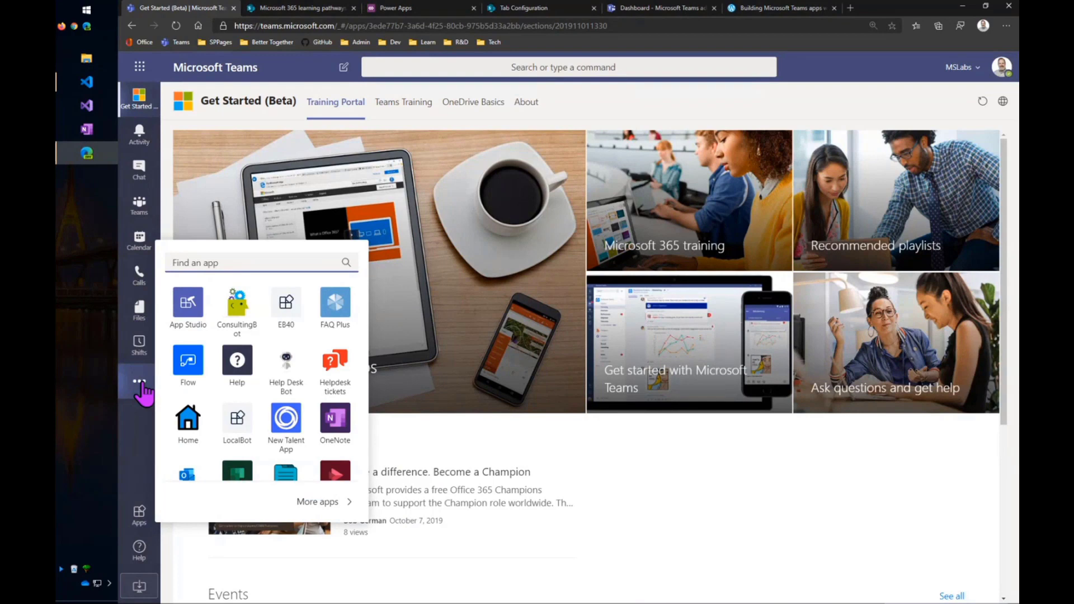
{"action": "scroll", "coordinate": [218, 442], "scroll_direction": "down", "scroll_amount": 1}
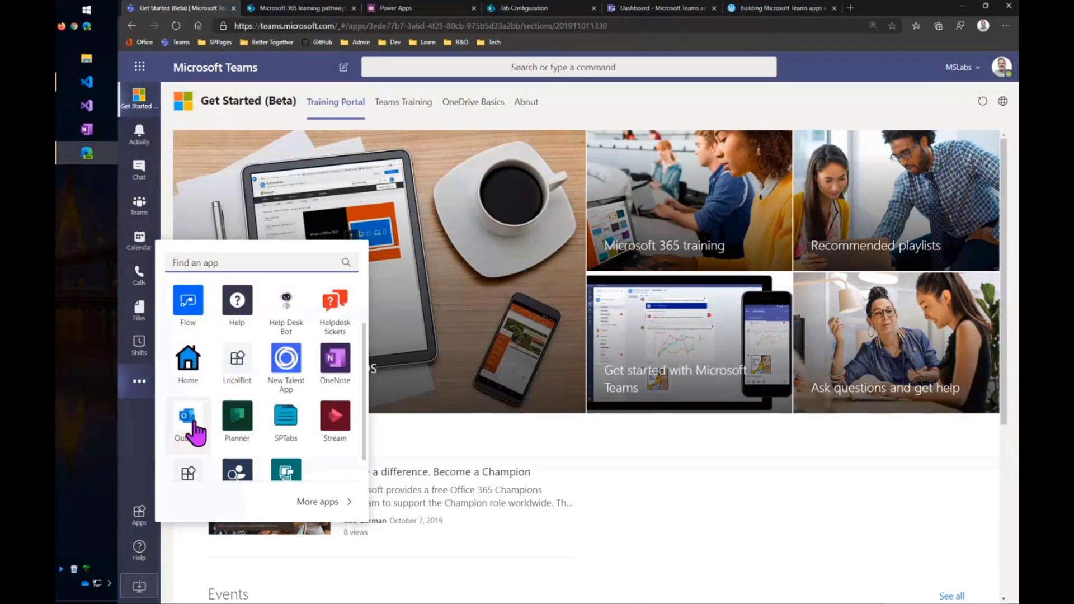
{"action": "left_click", "coordinate": [192, 424]}
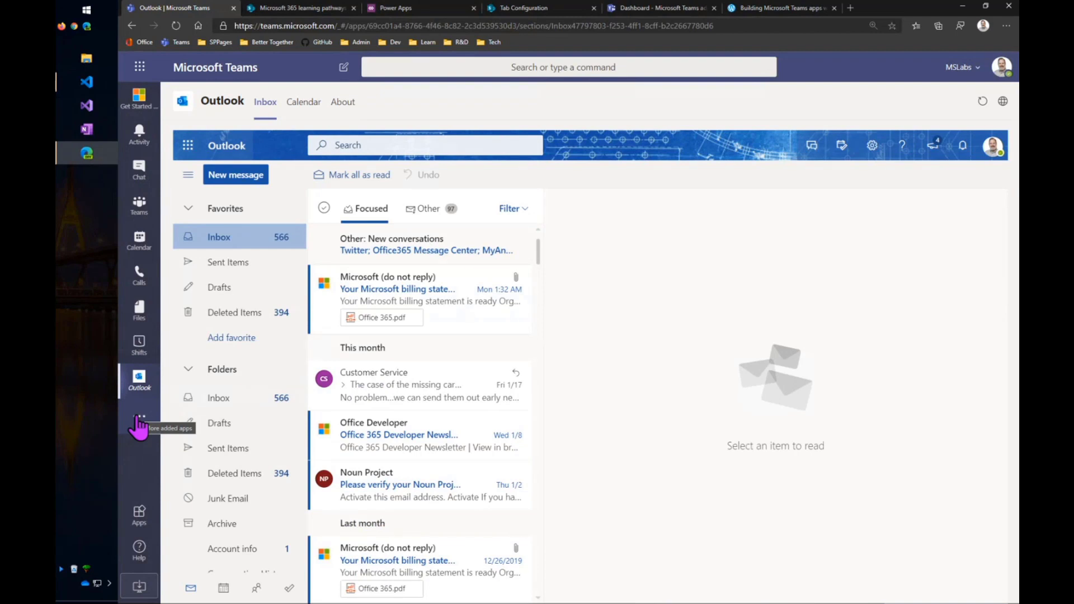
Open Helpdesk tickets and view the 'Blue screen of death' ticket details.
{"action": "left_click", "coordinate": [139, 422]}
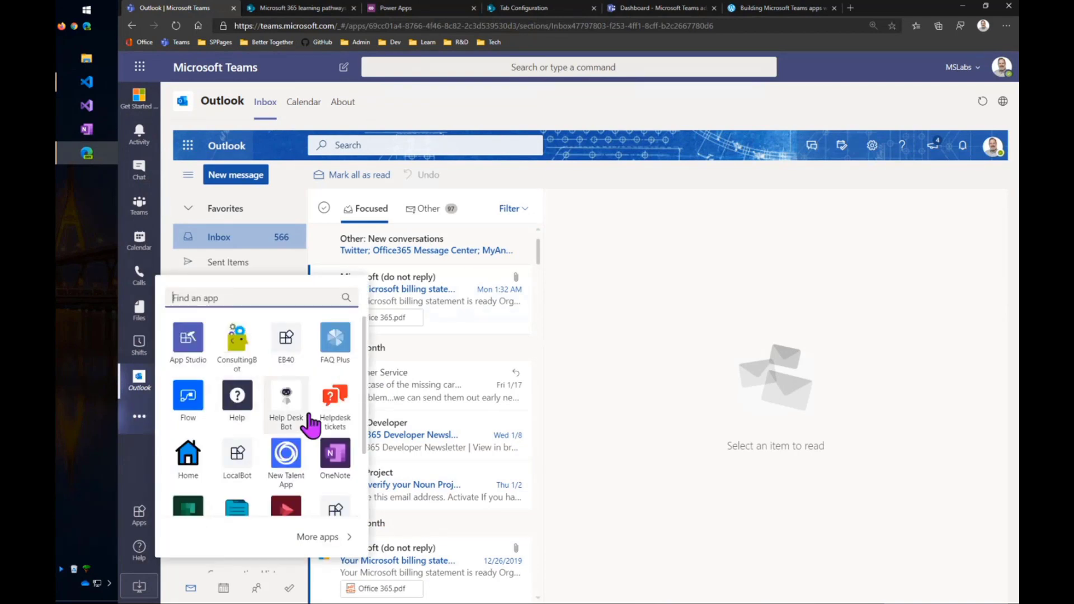
{"action": "left_click", "coordinate": [344, 424]}
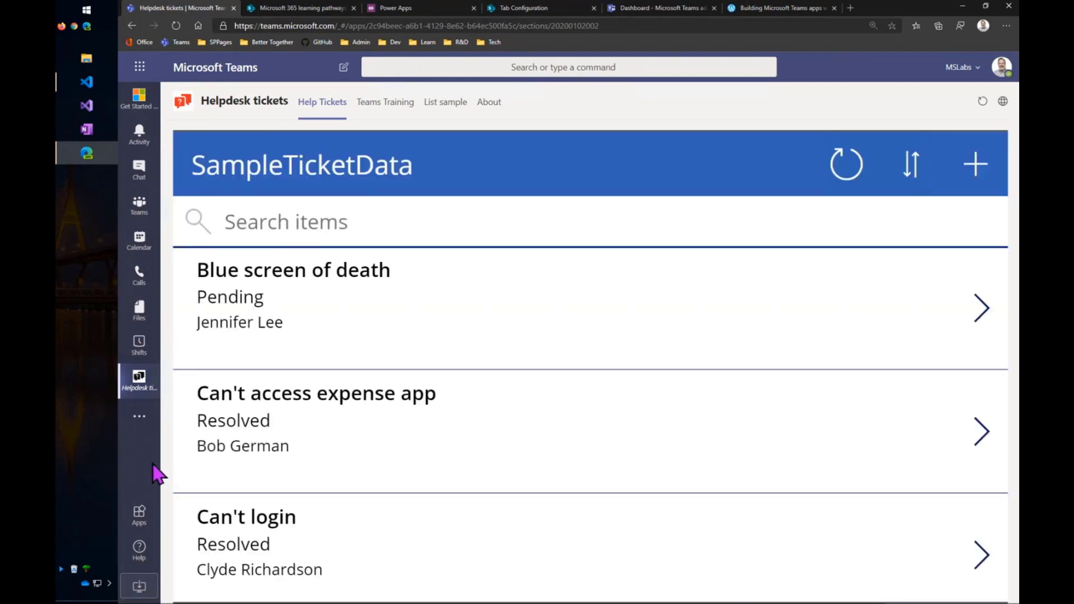
{"action": "left_click", "coordinate": [978, 308]}
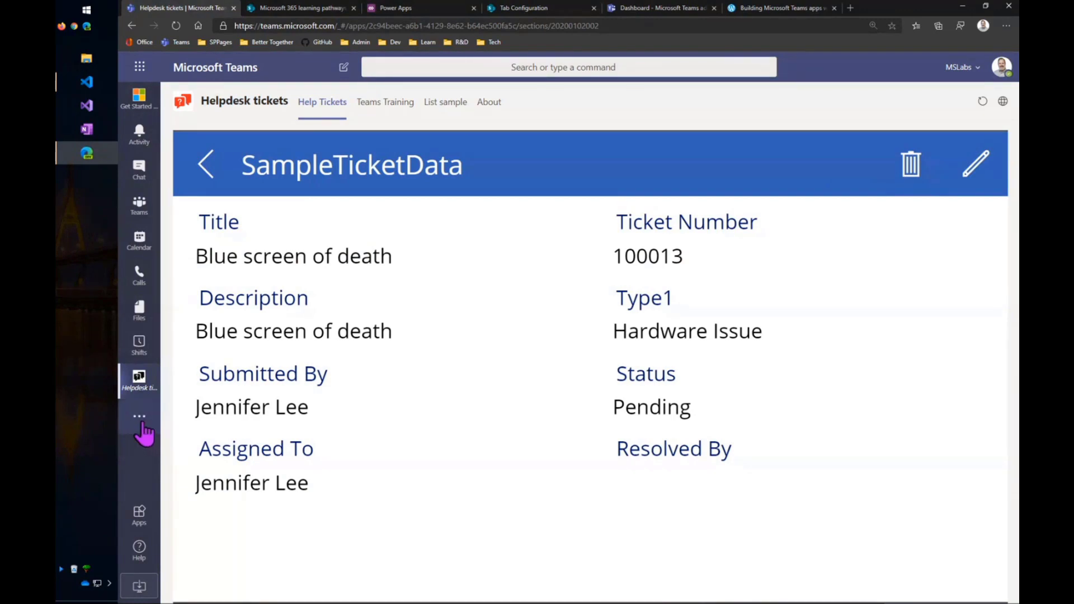
{"action": "right_click", "coordinate": [143, 386]}
{"action": "left_click", "coordinate": [193, 372]}
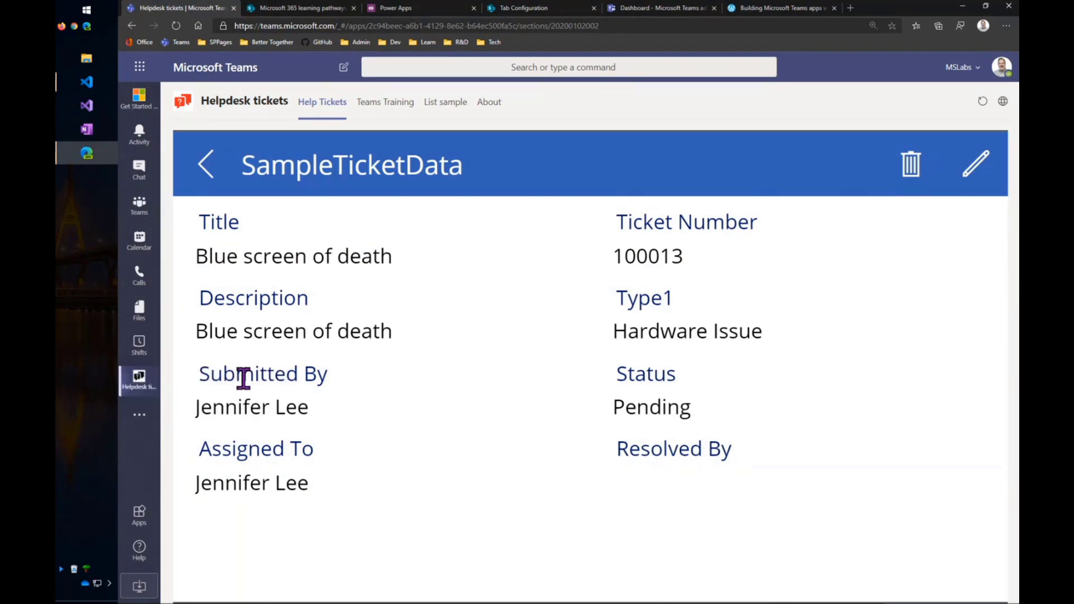
{"action": "left_click", "coordinate": [147, 387]}
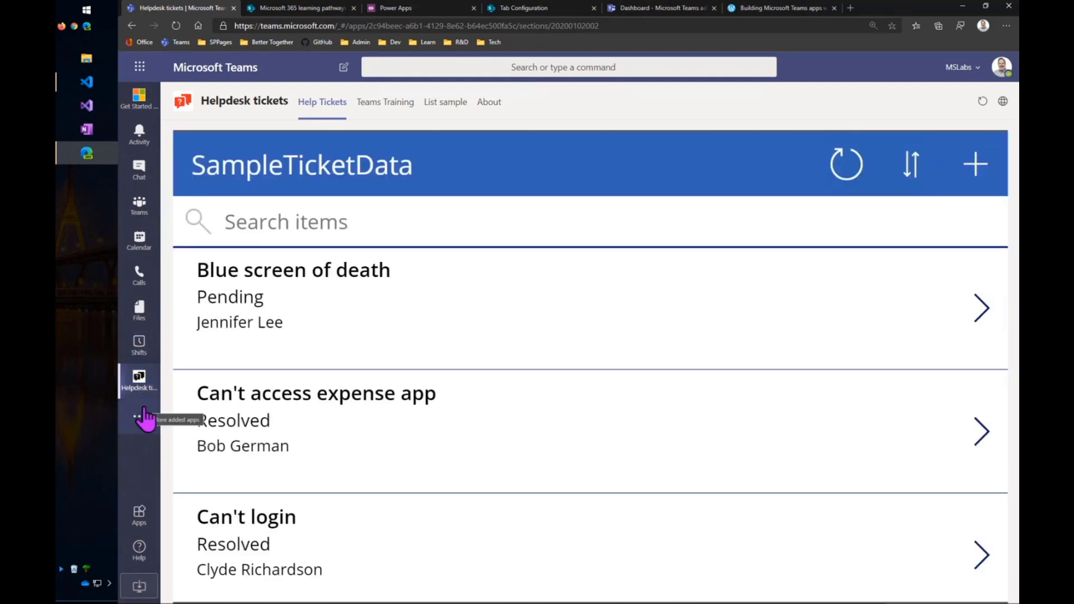
{"action": "left_click", "coordinate": [145, 417]}
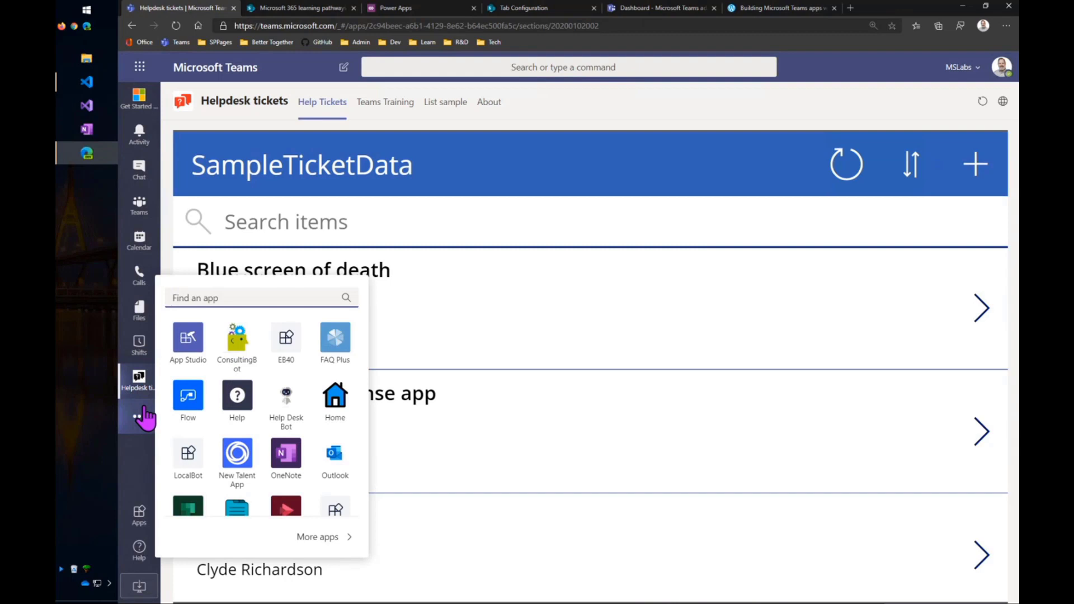
Scroll to the staticTabs entries in manifest.json, then return to Helpdesk tickets in Teams.
{"action": "left_click", "coordinate": [79, 85]}
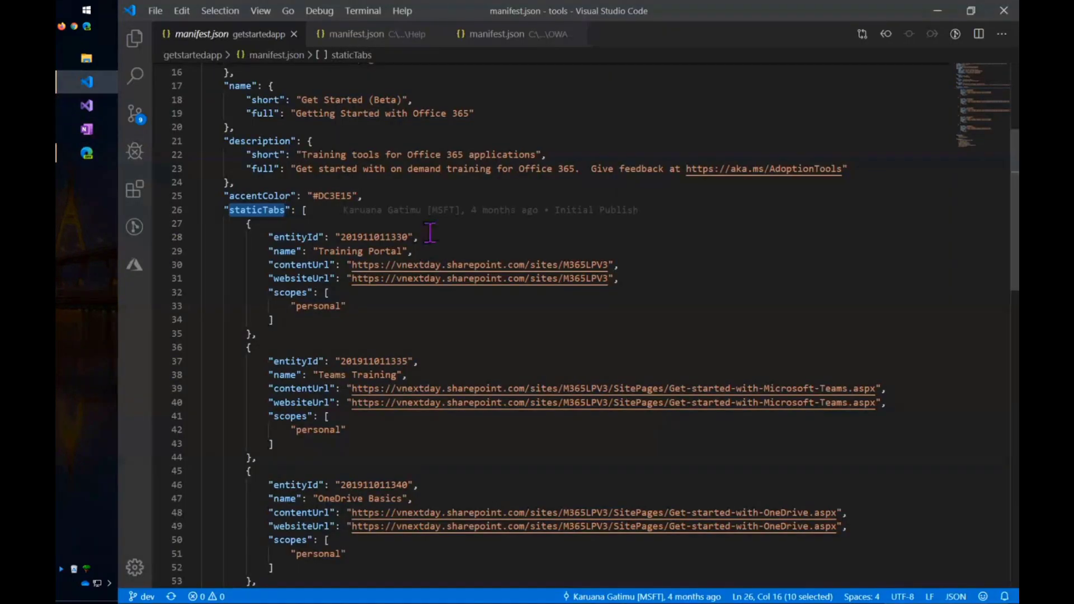
{"action": "scroll", "coordinate": [430, 233], "scroll_direction": "down", "scroll_amount": 2}
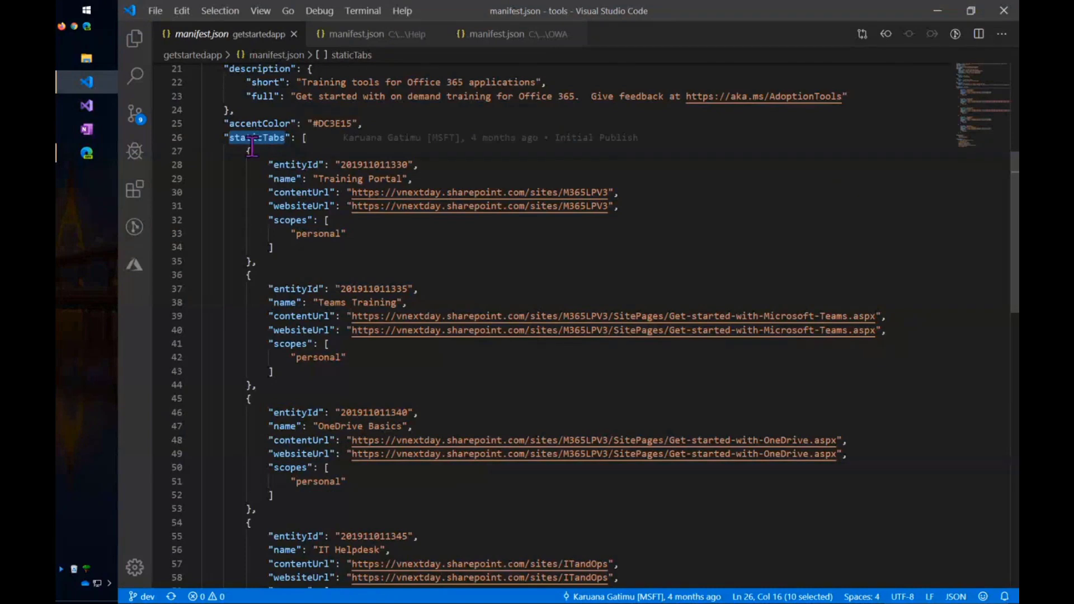
{"action": "left_click", "coordinate": [86, 154]}
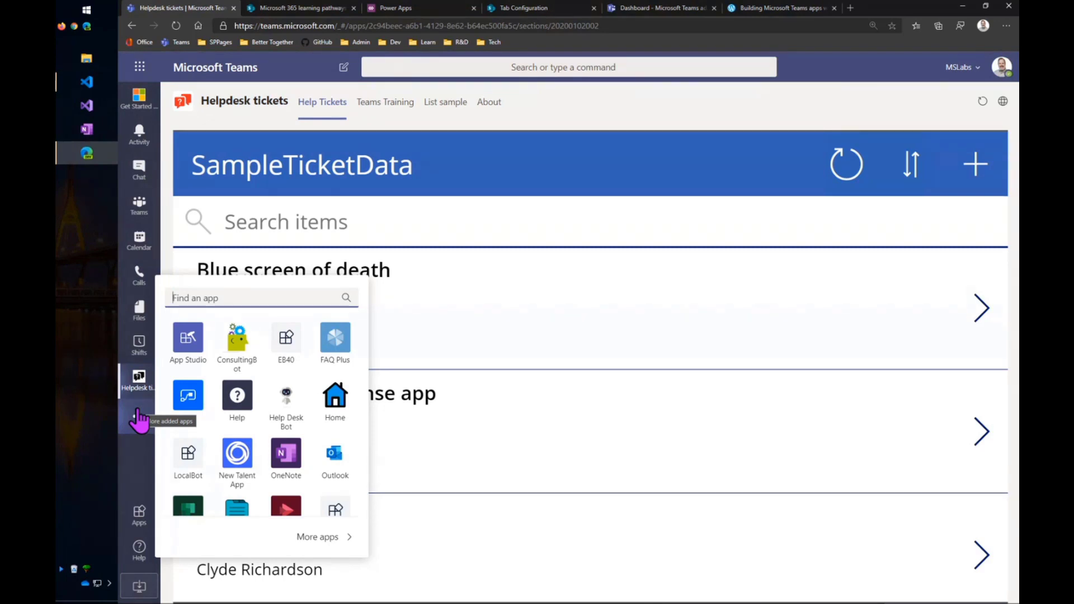
Open the Adjusters Home app and scroll through its page.
{"action": "left_click", "coordinate": [329, 414]}
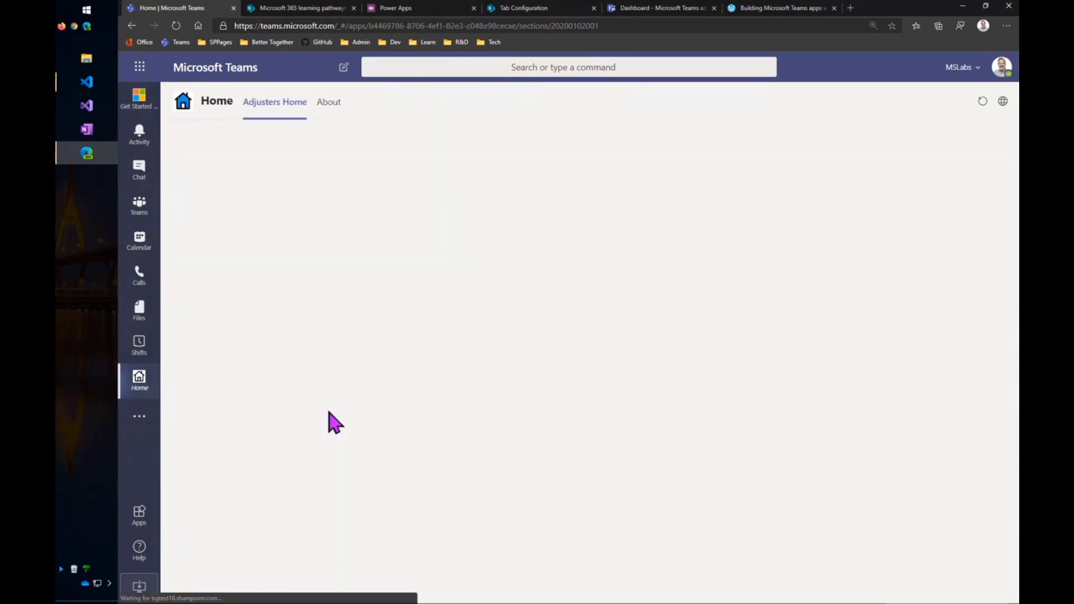
{"action": "scroll", "coordinate": [593, 390], "scroll_direction": "down", "scroll_amount": 8}
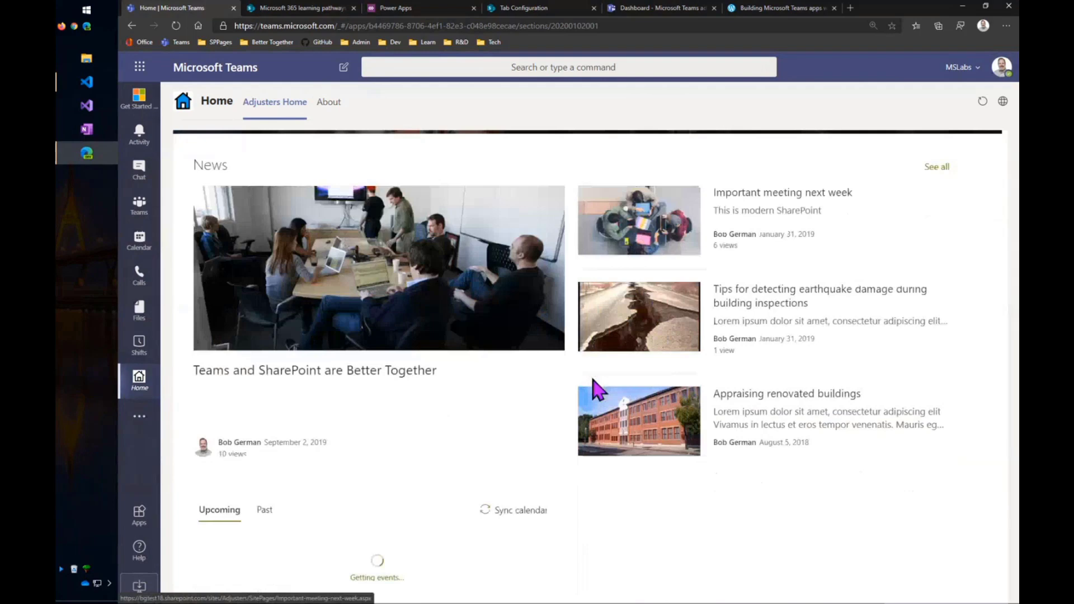
{"action": "scroll", "coordinate": [593, 390], "scroll_direction": "up", "scroll_amount": 5}
{"action": "scroll", "coordinate": [593, 391], "scroll_direction": "up", "scroll_amount": 3}
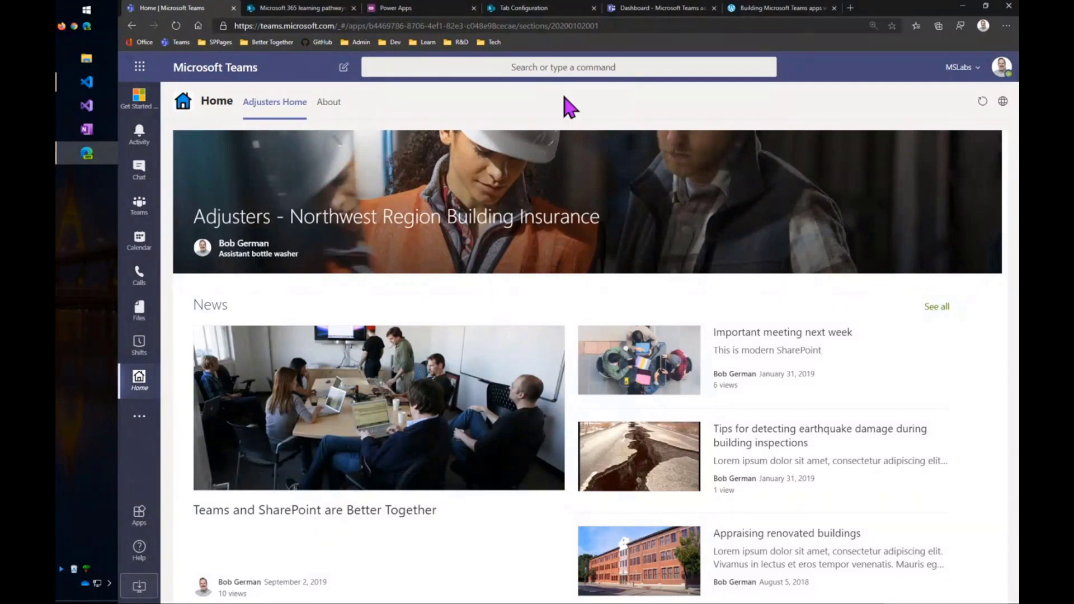
Go to the General channel of the Trey Research team.
{"action": "left_click", "coordinate": [136, 419]}
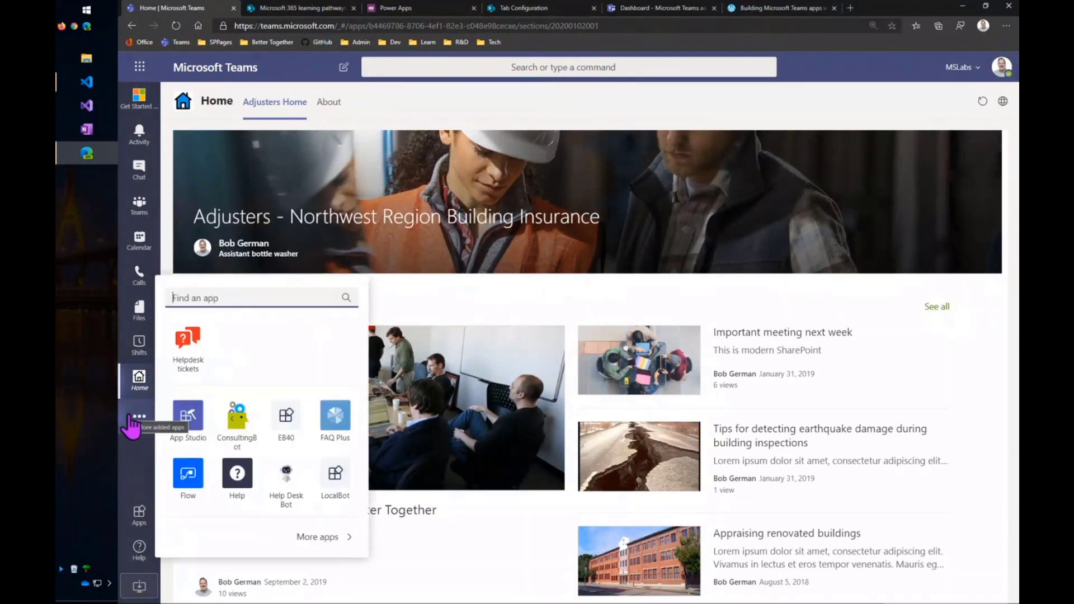
{"action": "left_click", "coordinate": [475, 306]}
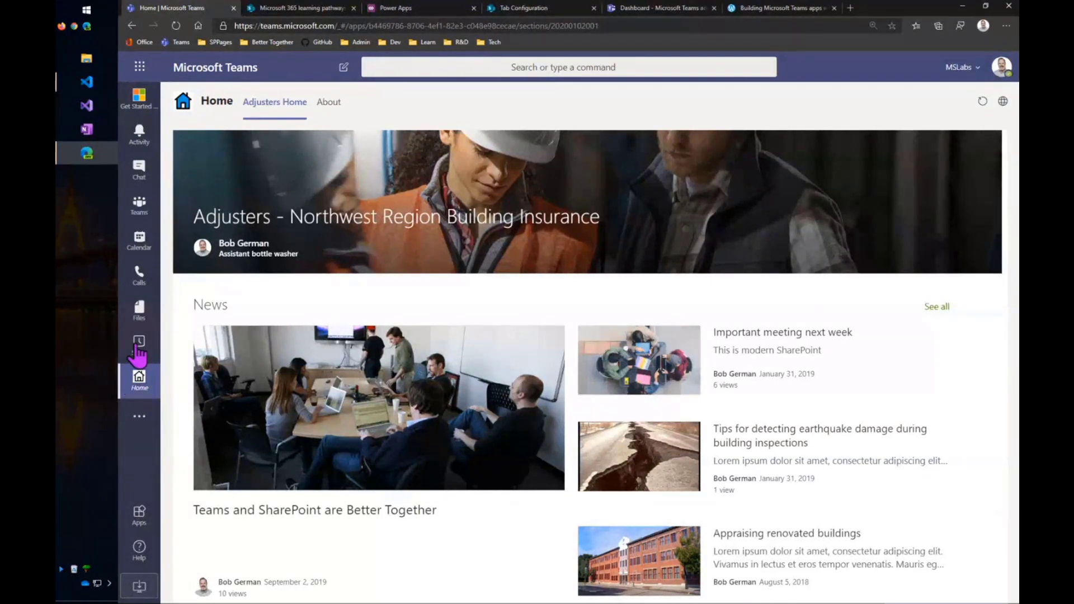
{"action": "left_click", "coordinate": [140, 418]}
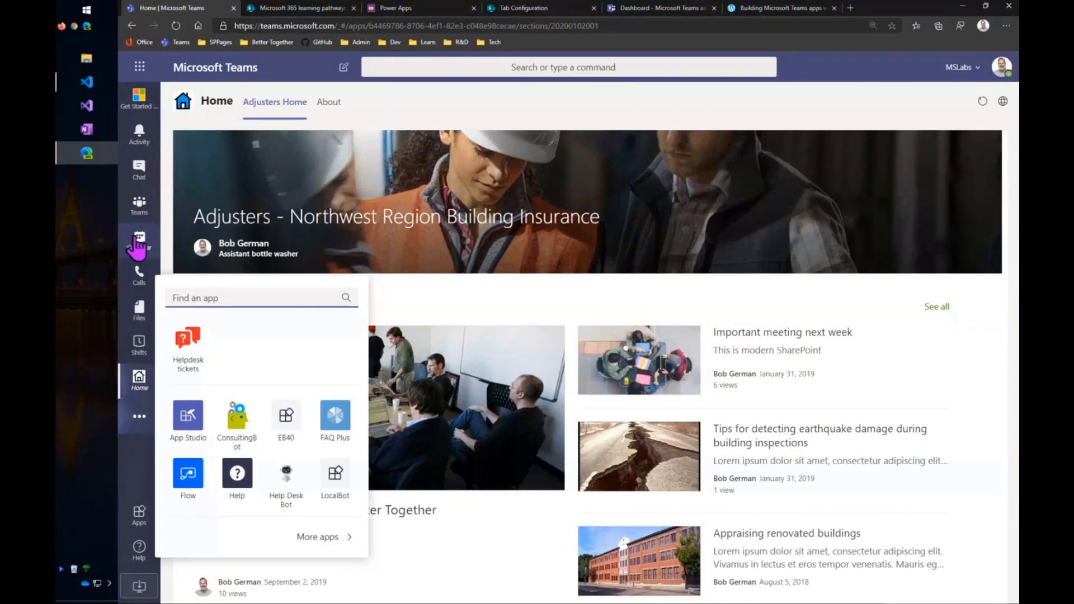
{"action": "left_click", "coordinate": [143, 207]}
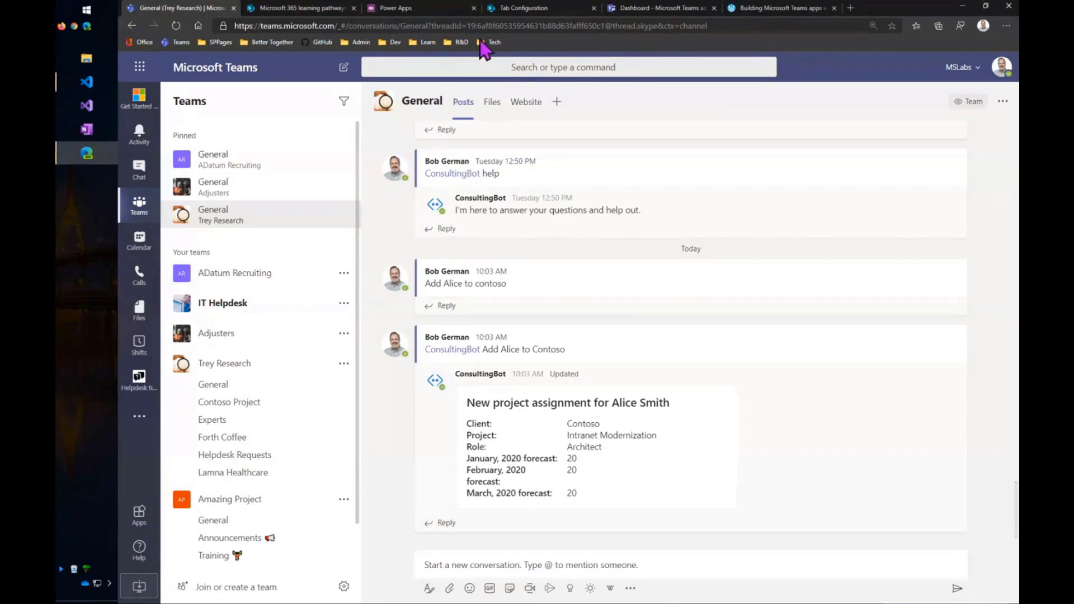
Put the Tab Configuration page in edit mode and open the tab web part's ConfigureTab properties.
{"action": "left_click", "coordinate": [528, 10]}
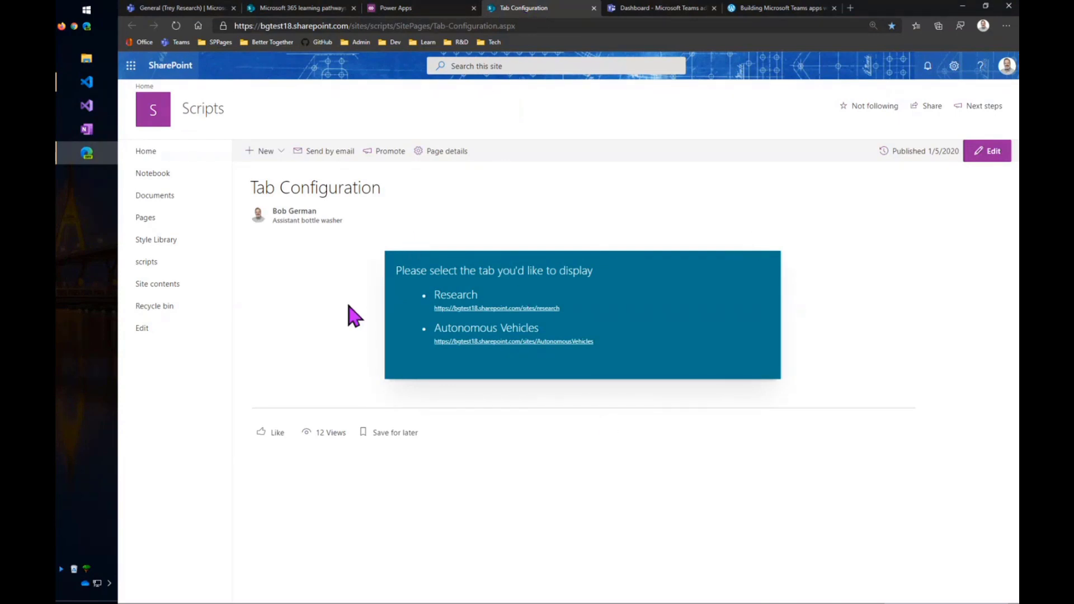
{"action": "left_click", "coordinate": [995, 158]}
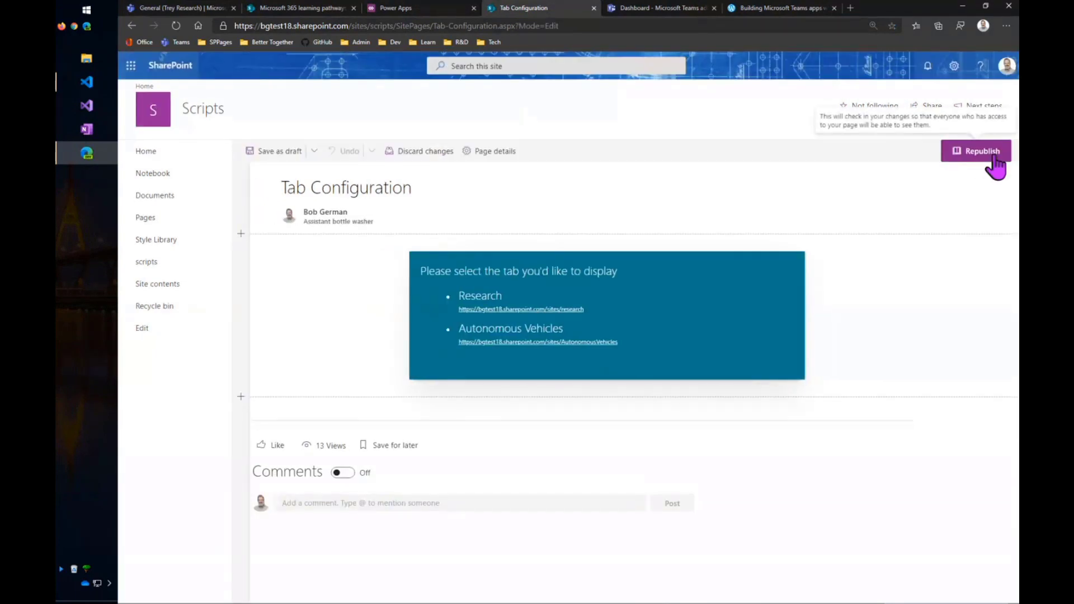
{"action": "left_click", "coordinate": [409, 310]}
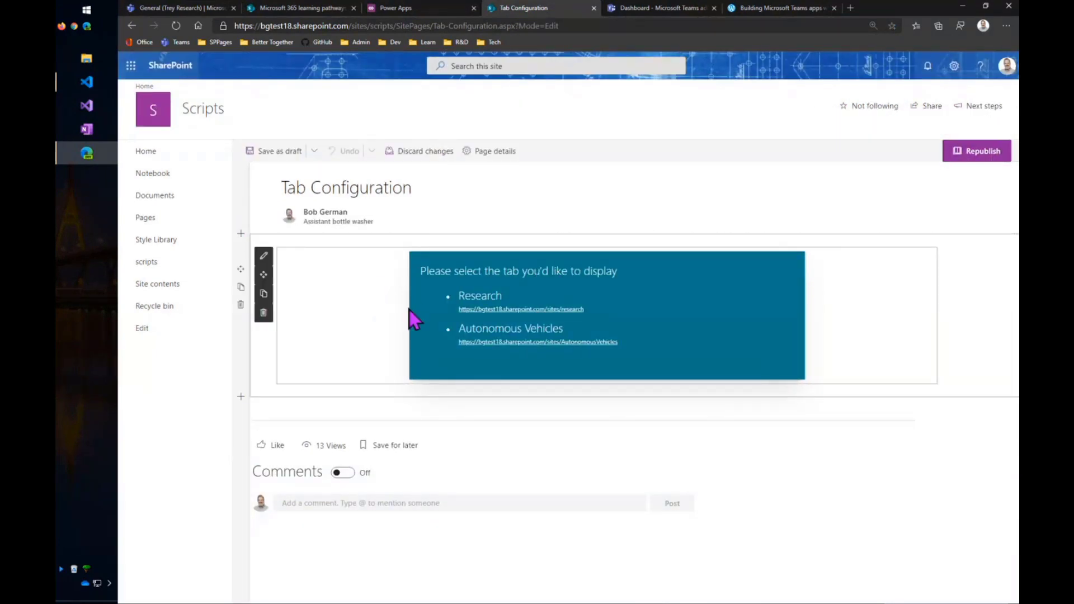
{"action": "left_click", "coordinate": [264, 258]}
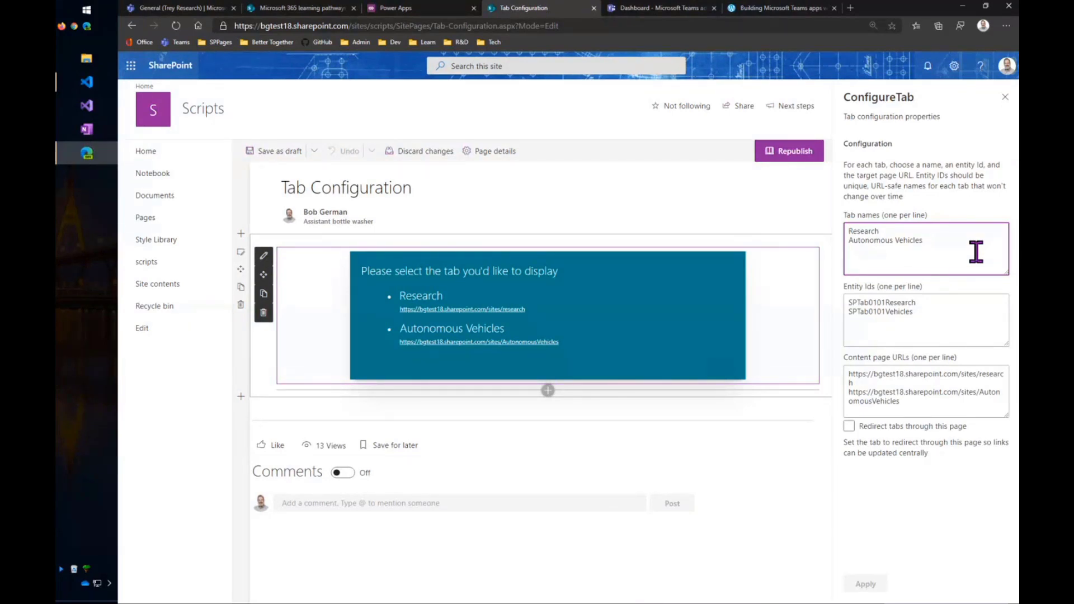
Review the tab names, entity IDs (SPTab0101Research) and content page URLs fields.
{"action": "left_click", "coordinate": [935, 233]}
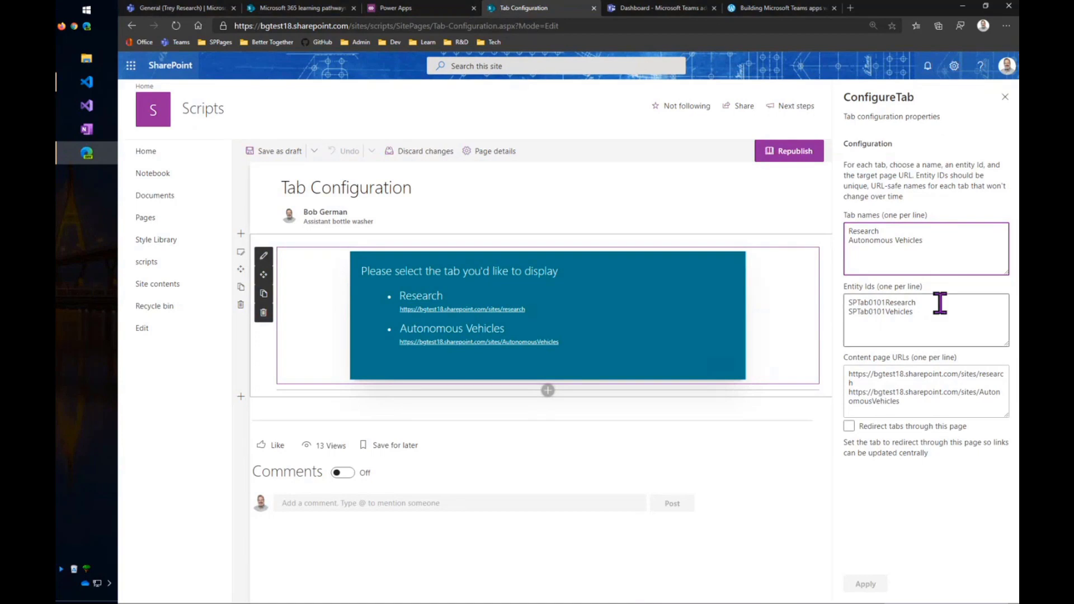
{"action": "left_click", "coordinate": [940, 302]}
{"action": "left_click", "coordinate": [943, 233]}
{"action": "left_click", "coordinate": [937, 302]}
{"action": "double_click", "coordinate": [938, 302]}
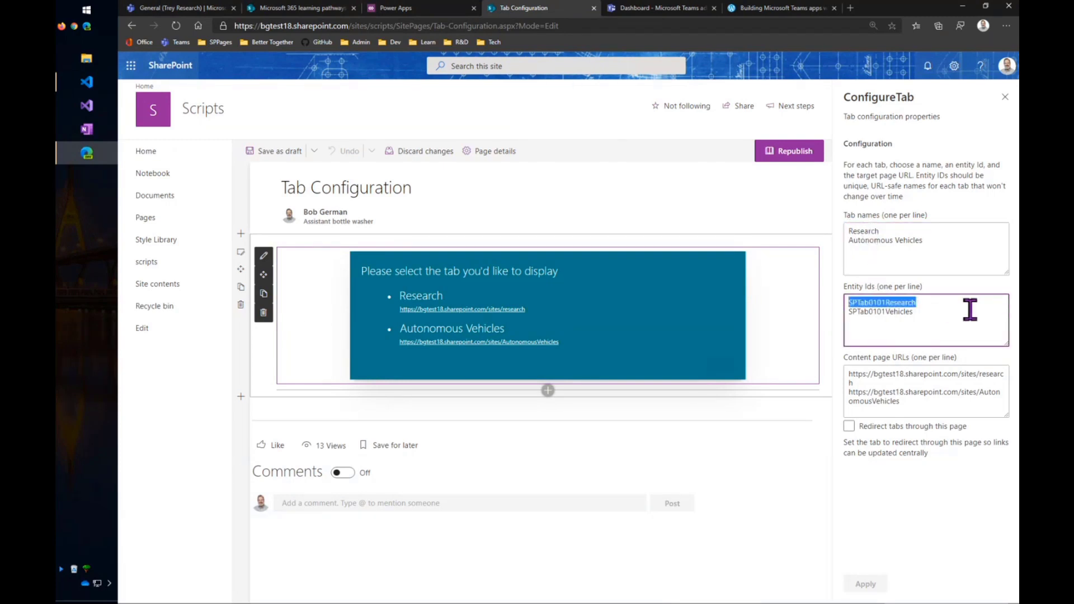
{"action": "left_click", "coordinate": [868, 385]}
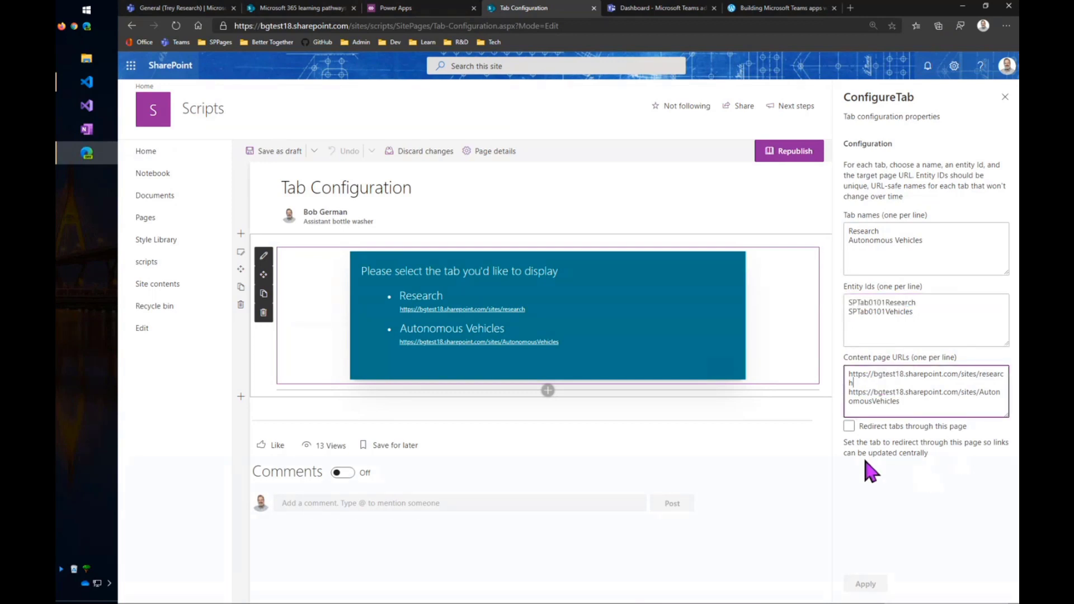
Leave 'Redirect tabs through this page' off, close the properties pane and republish the page.
{"action": "left_click", "coordinate": [849, 430]}
{"action": "left_click", "coordinate": [850, 430]}
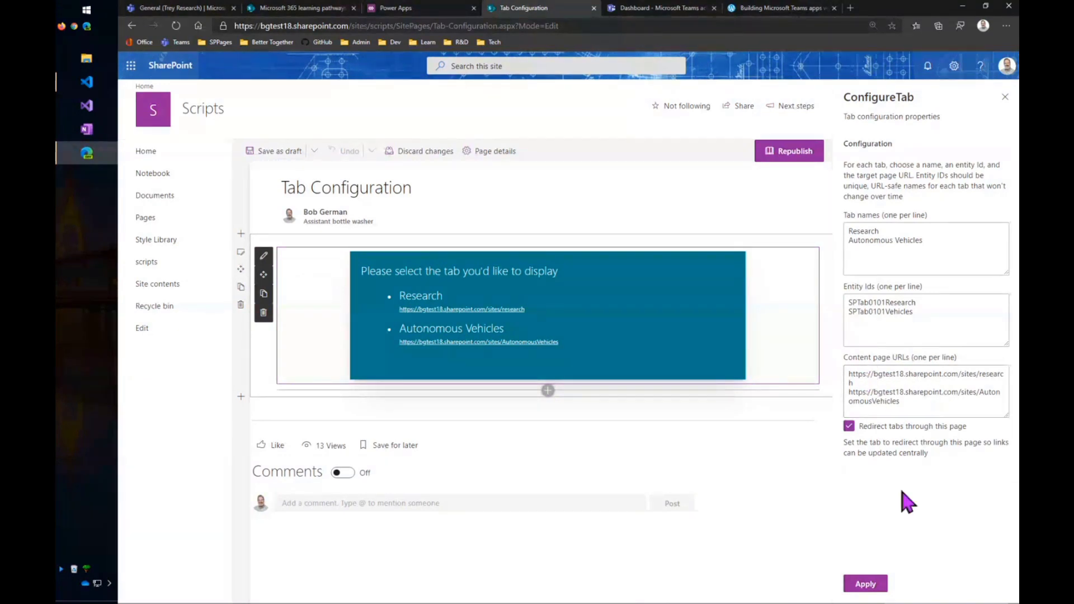
{"action": "left_click", "coordinate": [850, 427]}
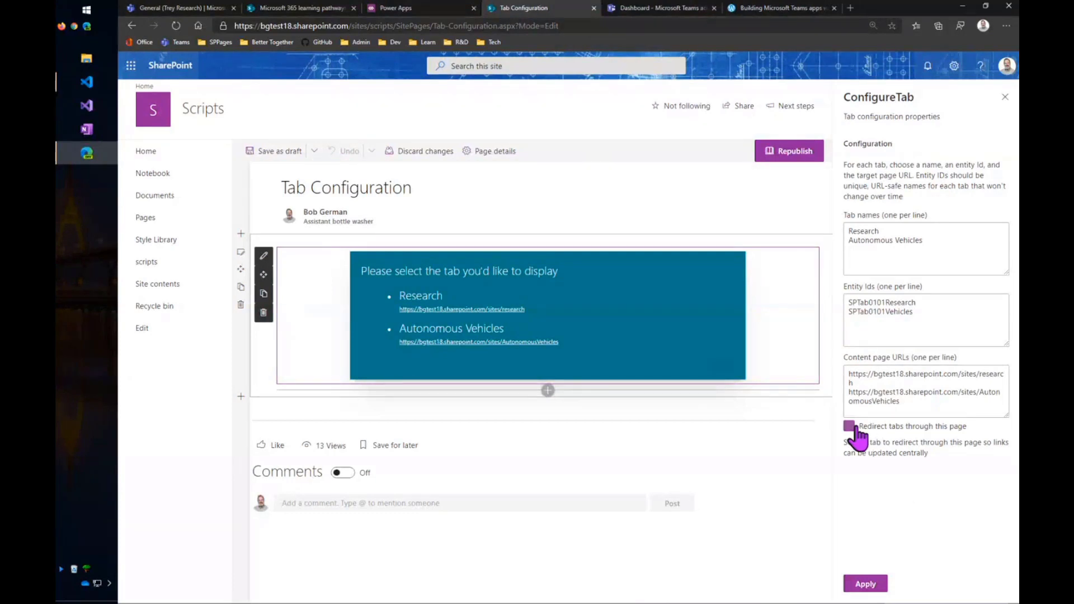
{"action": "left_click", "coordinate": [1005, 97]}
{"action": "left_click", "coordinate": [579, 27]}
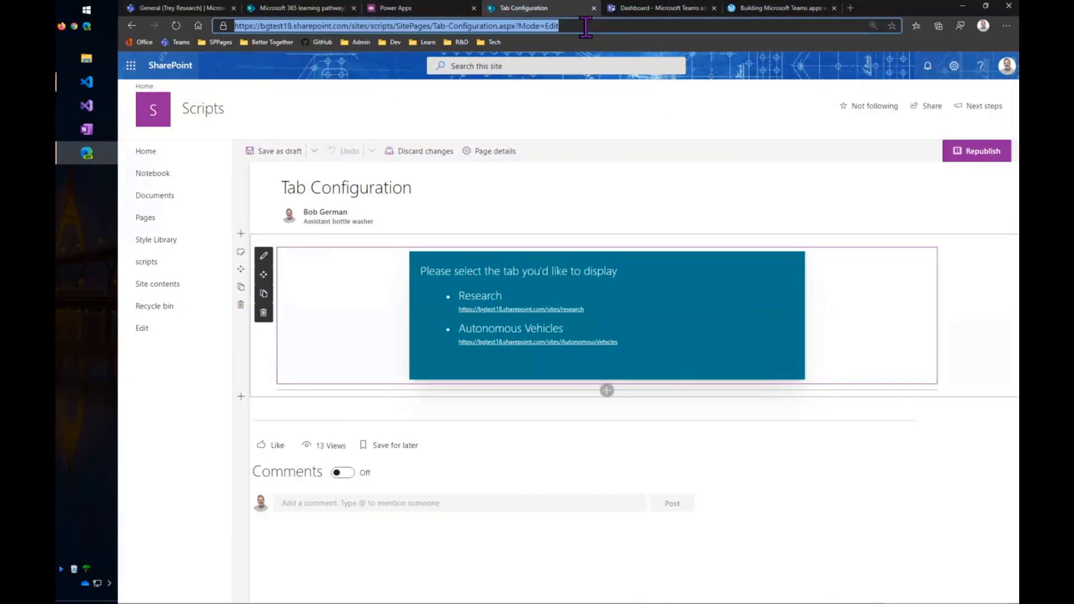
{"action": "left_click", "coordinate": [977, 156]}
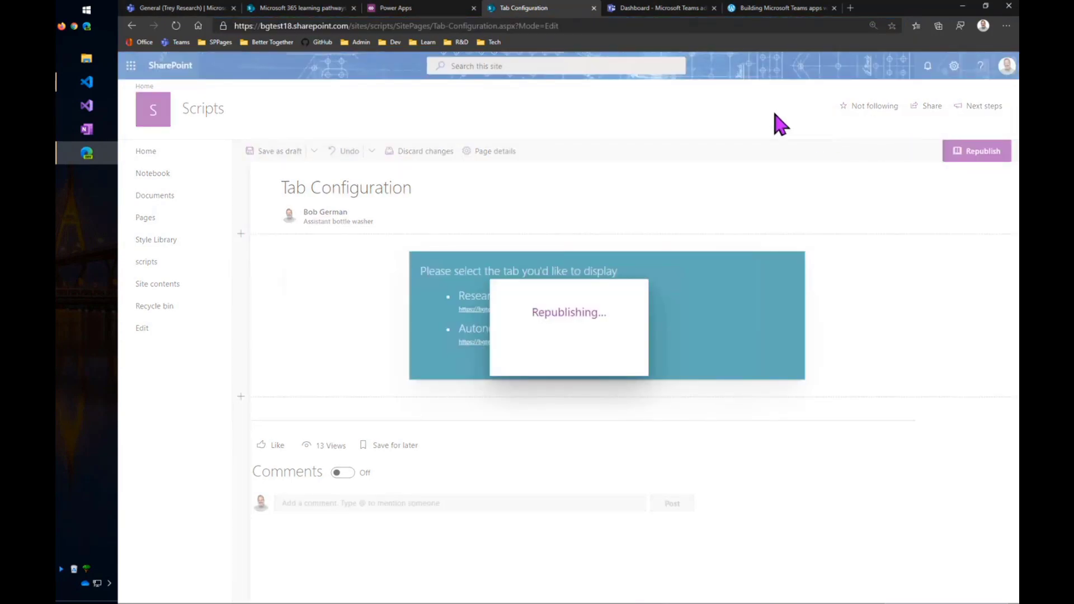
Open the SPTabs app in App Studio's Manifest editor.
{"action": "left_click", "coordinate": [174, 10]}
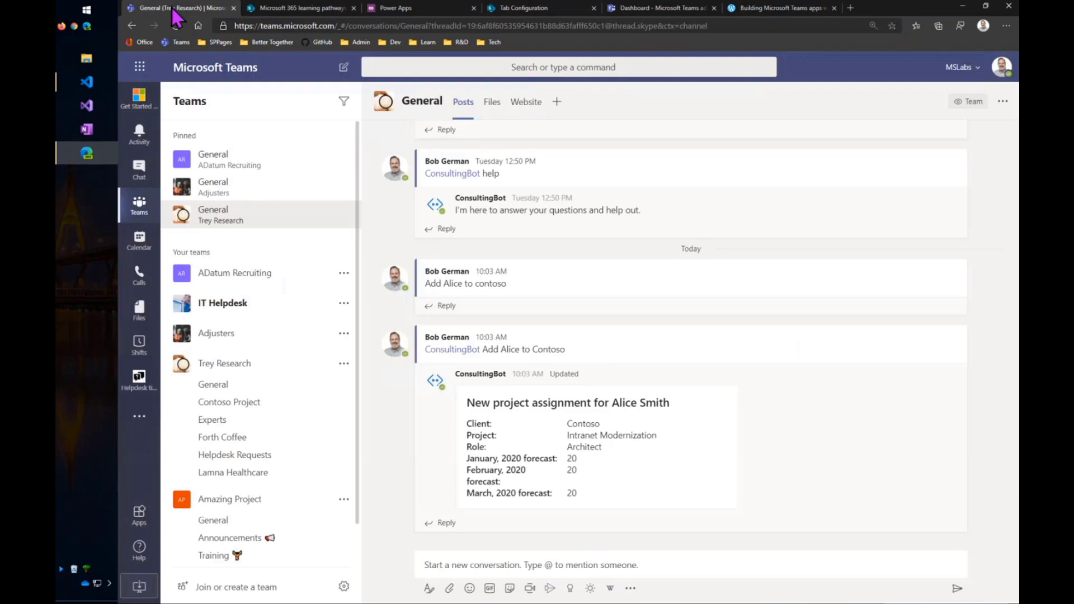
{"action": "left_click", "coordinate": [140, 418]}
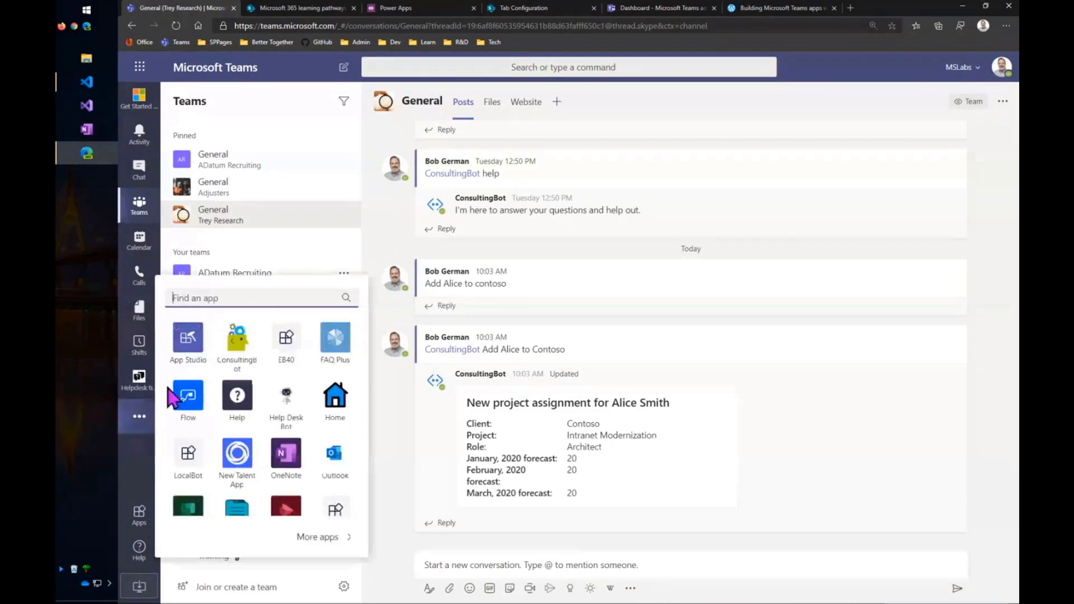
{"action": "left_click", "coordinate": [190, 352]}
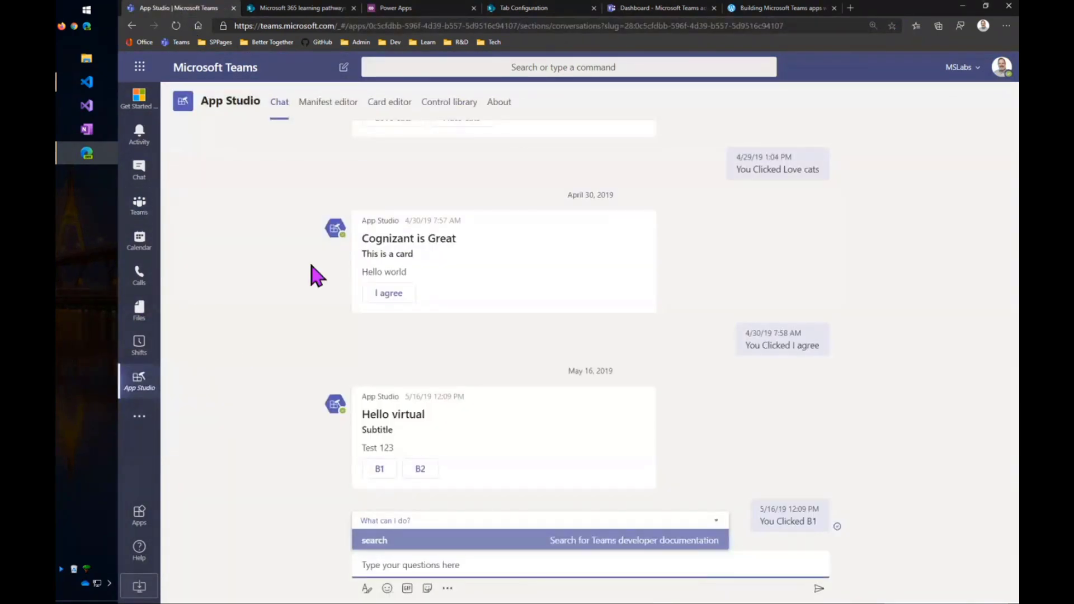
{"action": "left_click", "coordinate": [332, 111]}
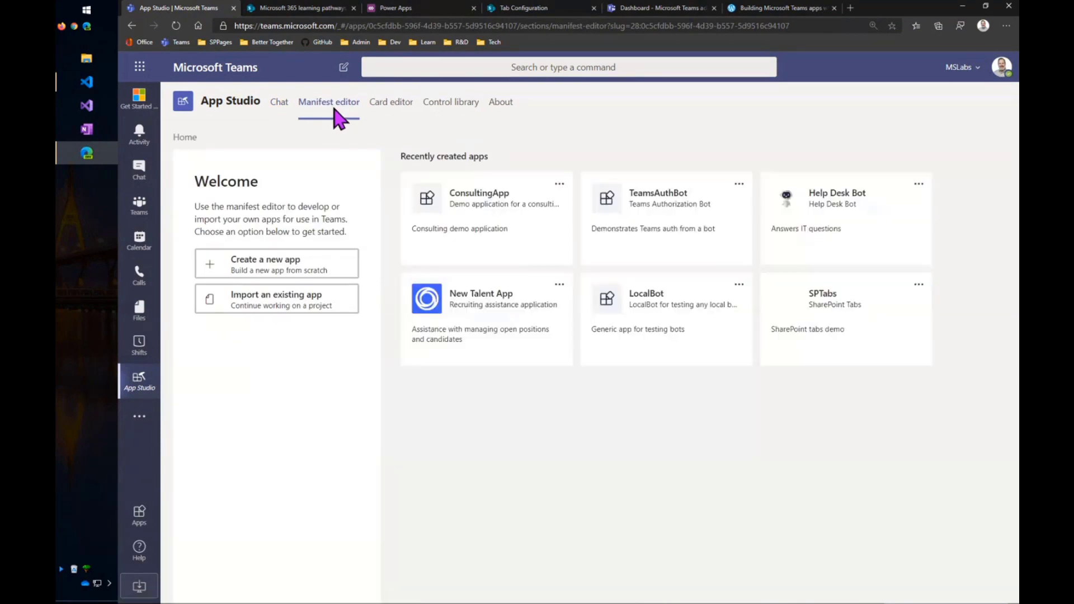
{"action": "left_click", "coordinate": [905, 293]}
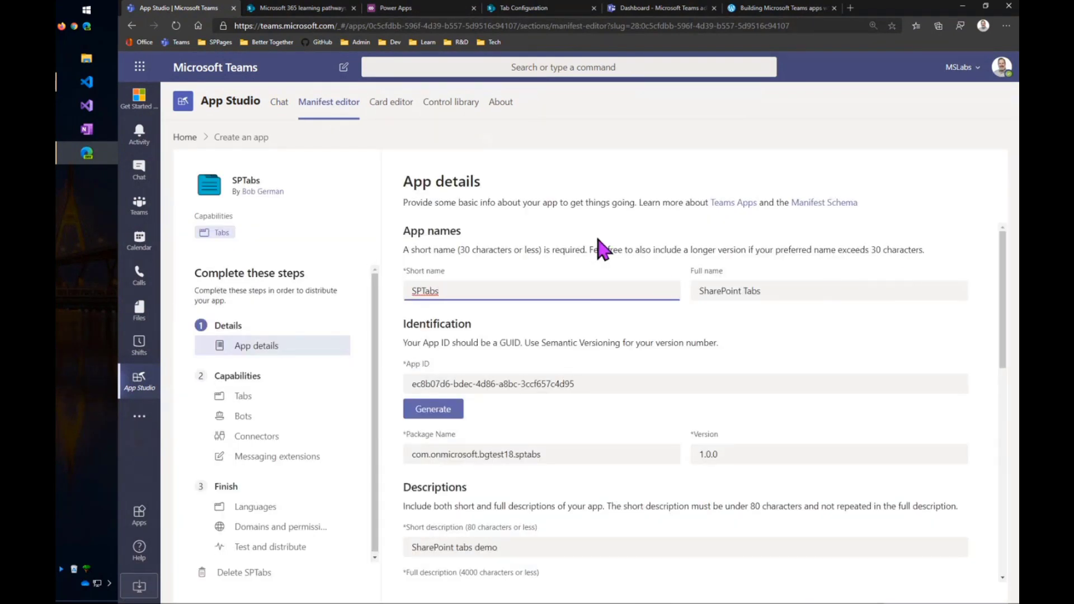
View SPTabs' Tabs capability, whose team tab points to Tab-Configuration.aspx.
{"action": "scroll", "coordinate": [587, 323], "scroll_direction": "down", "scroll_amount": 1}
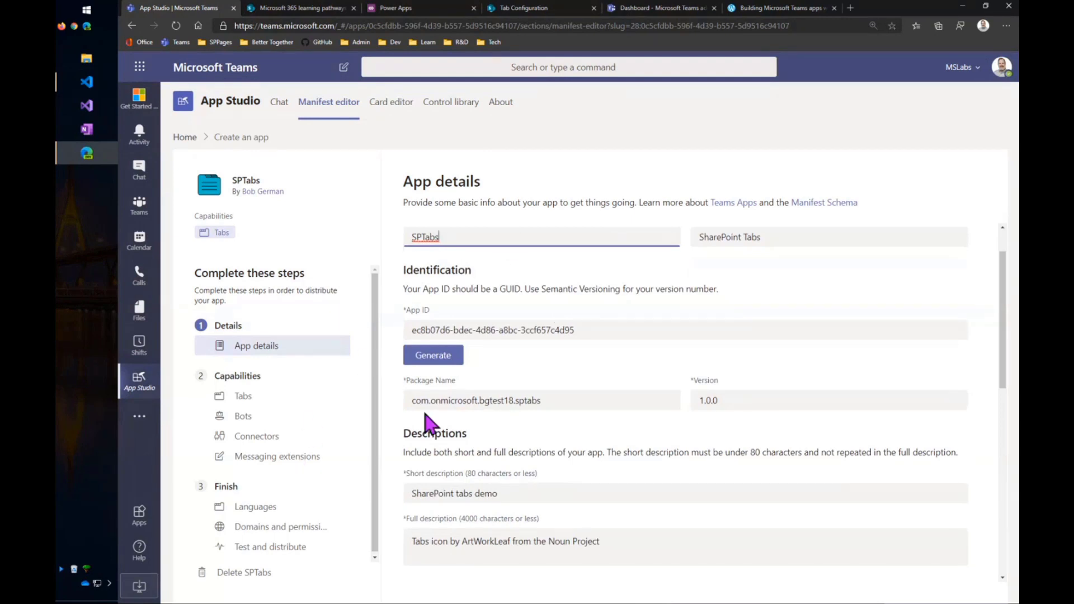
{"action": "left_click", "coordinate": [241, 397]}
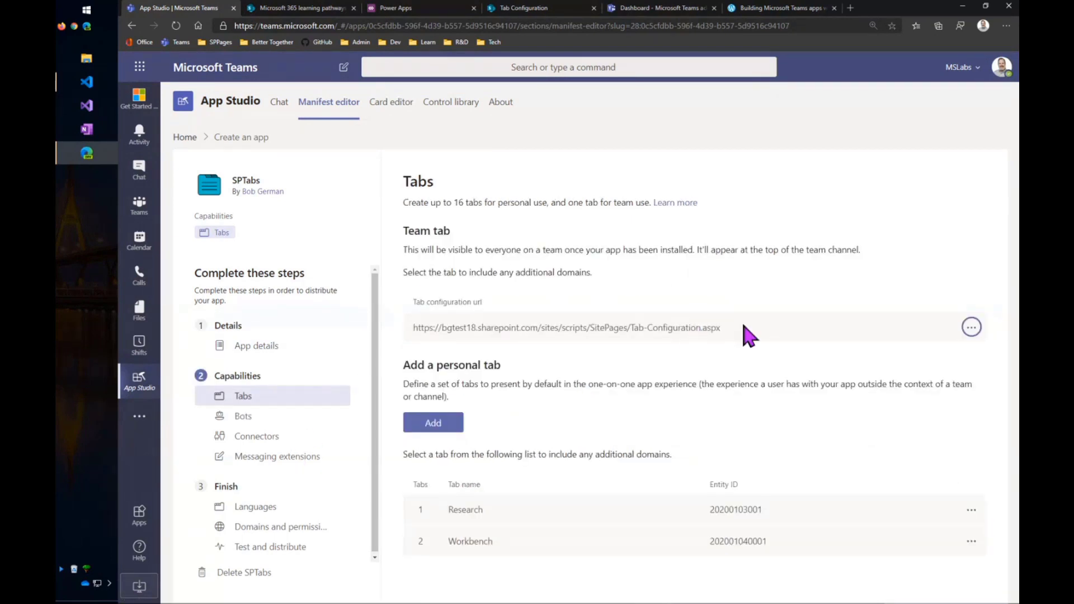
{"action": "left_click_drag", "start_coordinate": [763, 336], "coordinate": [523, 319]}
{"action": "left_click", "coordinate": [439, 395]}
{"action": "left_click", "coordinate": [138, 418]}
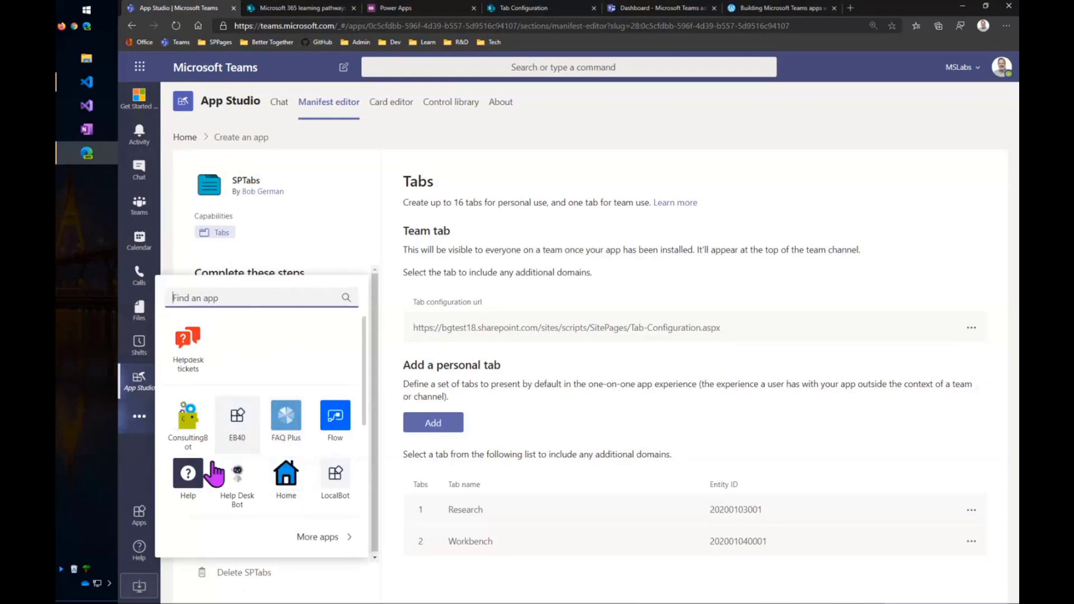
{"action": "left_click", "coordinate": [129, 449]}
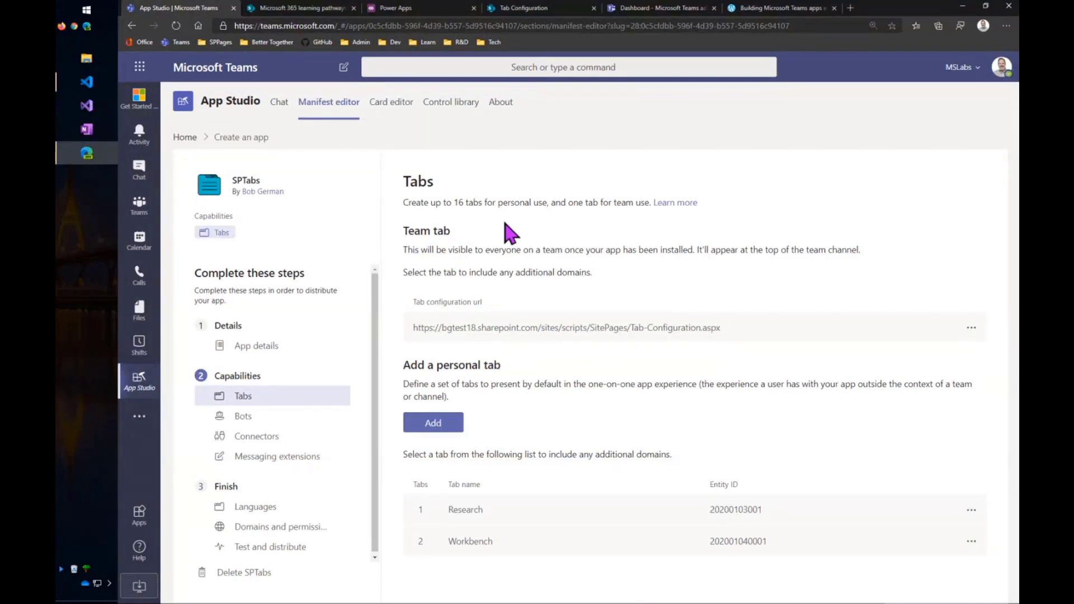
Install SPTabs to Amazing Project's General channel and start setting up its tab.
{"action": "left_click", "coordinate": [261, 546]}
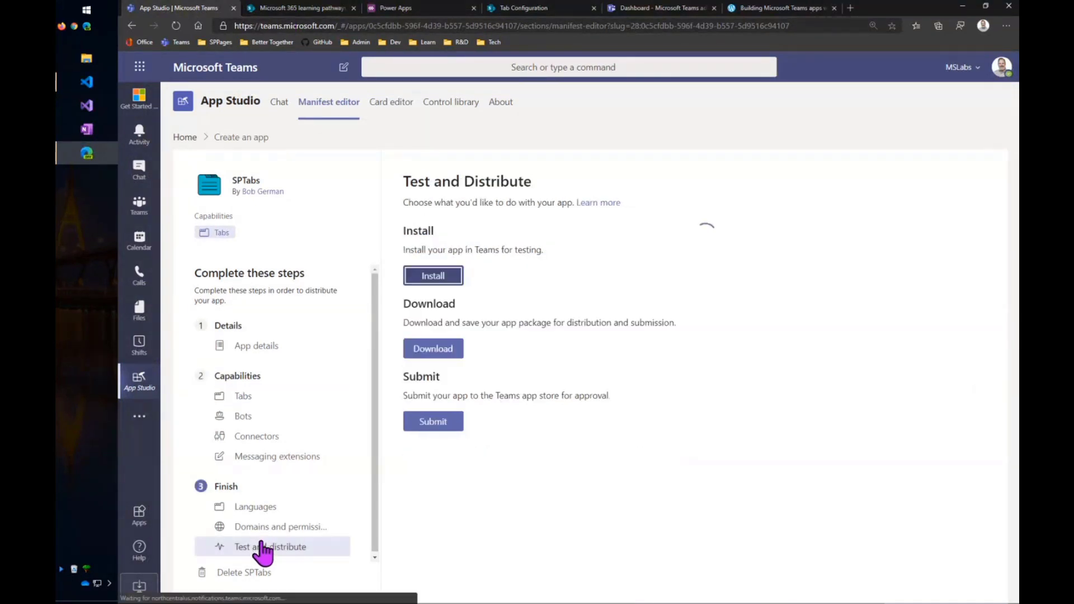
{"action": "left_click", "coordinate": [434, 277]}
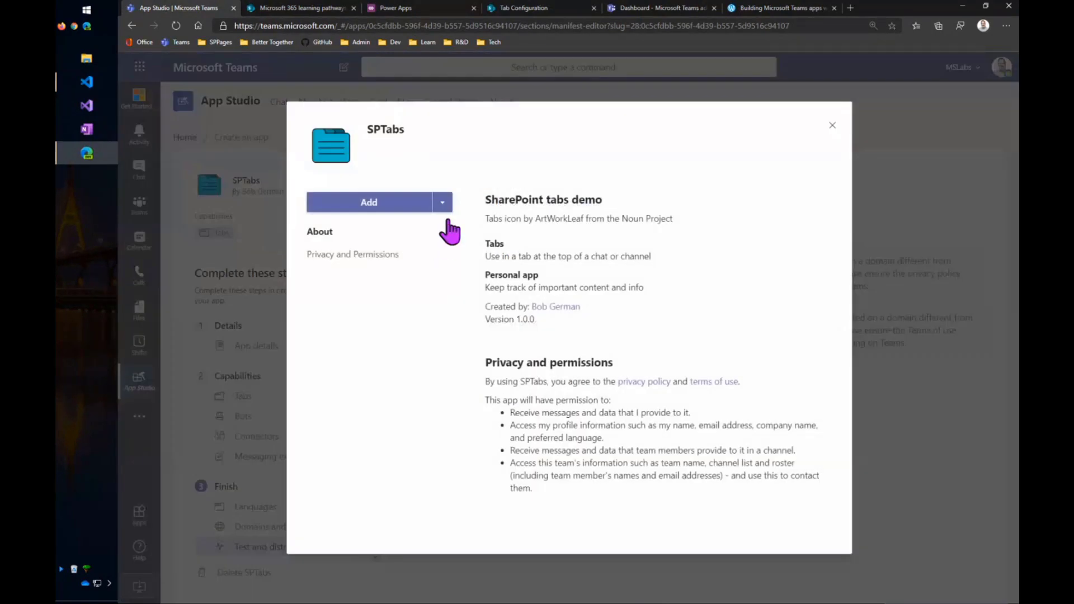
{"action": "left_click", "coordinate": [443, 204]}
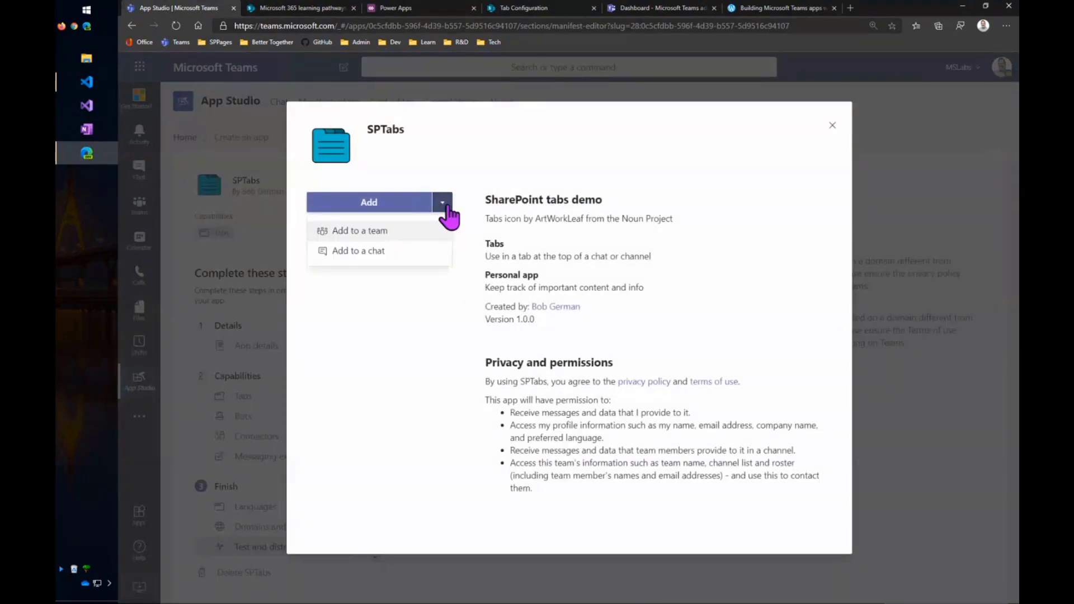
{"action": "left_click", "coordinate": [382, 233]}
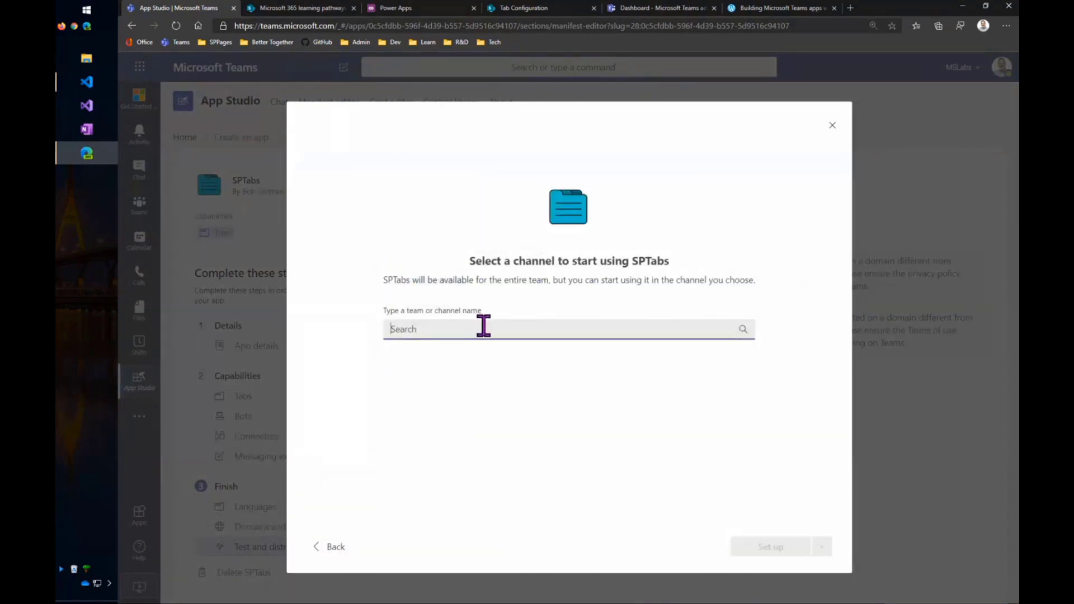
{"action": "scroll", "coordinate": [492, 480], "scroll_direction": "down", "scroll_amount": 1}
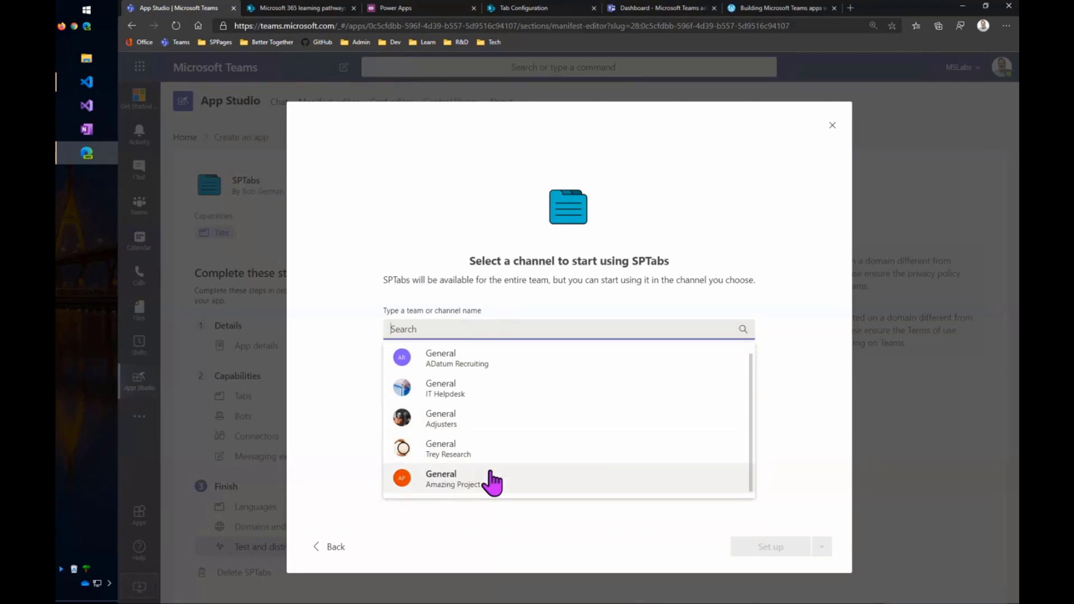
{"action": "left_click", "coordinate": [489, 482]}
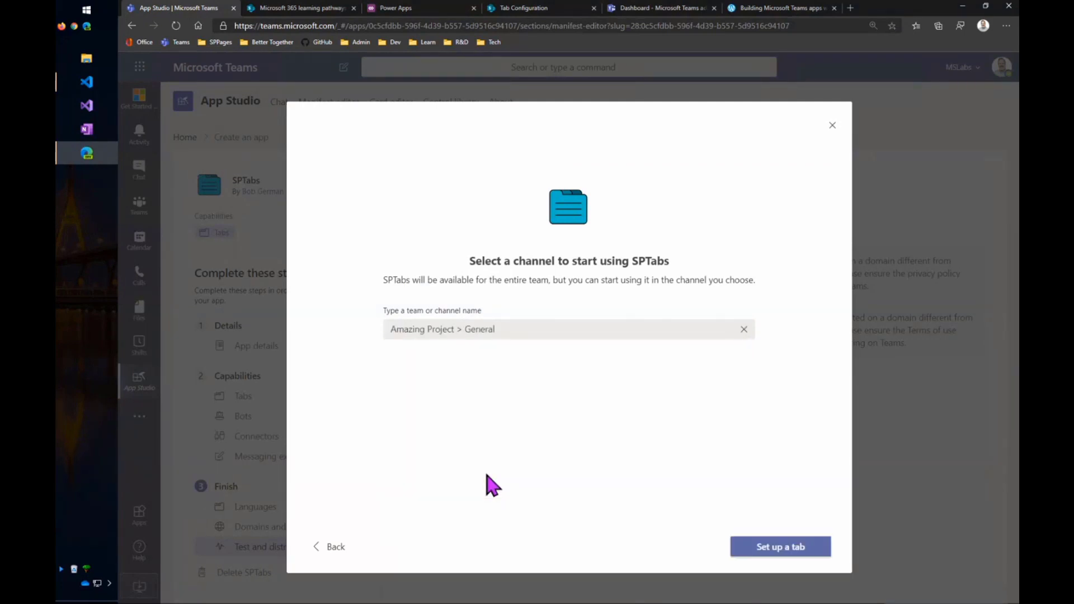
{"action": "left_click", "coordinate": [772, 549]}
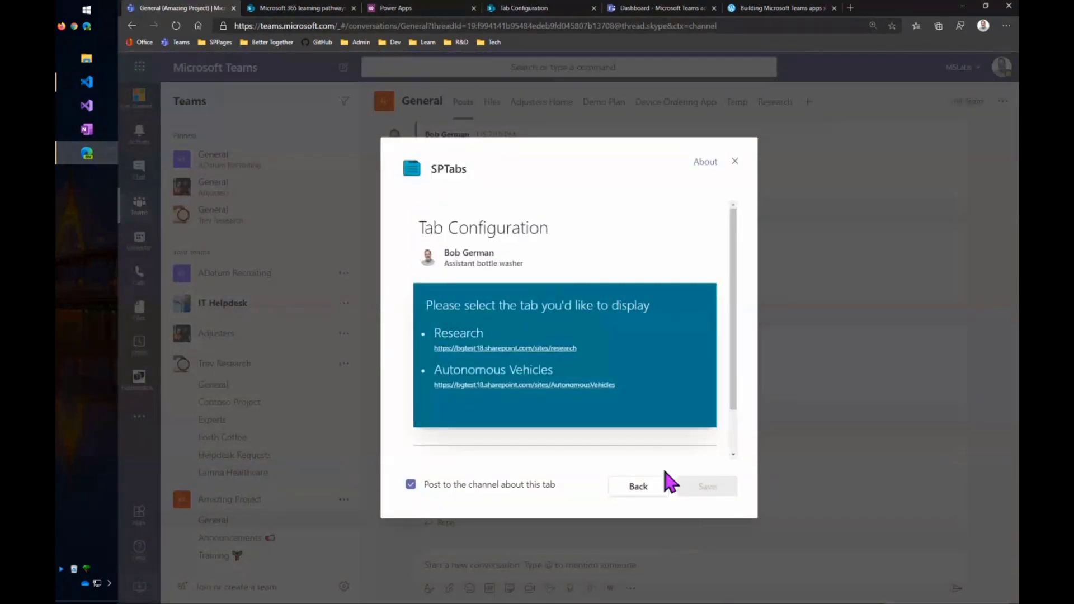
Choose Autonomous Vehicles in the Tab Configuration list and save the tab.
{"action": "left_click", "coordinate": [518, 334]}
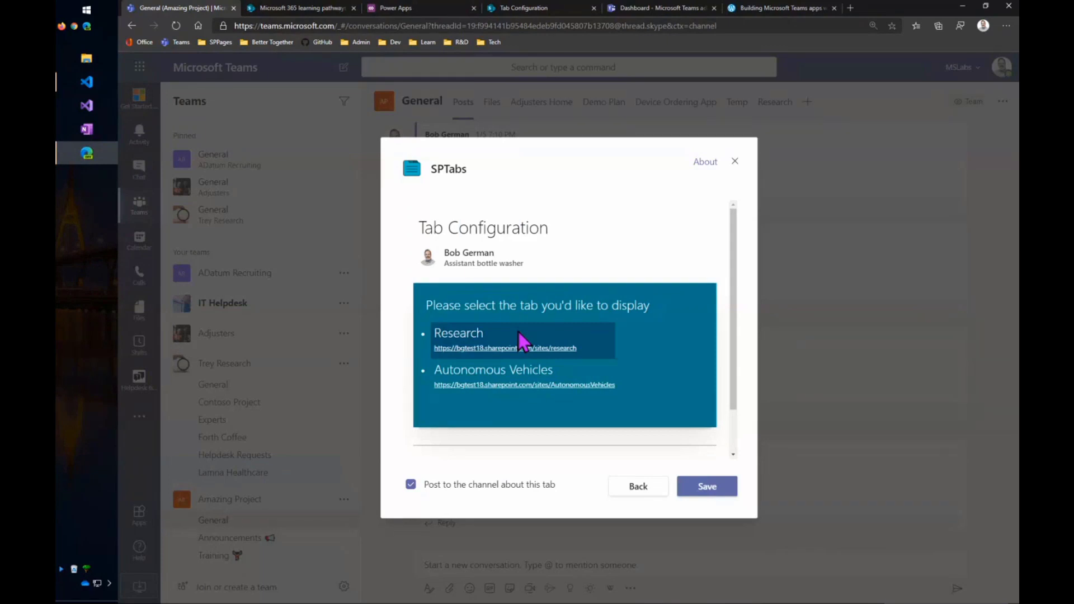
{"action": "left_click", "coordinate": [565, 379]}
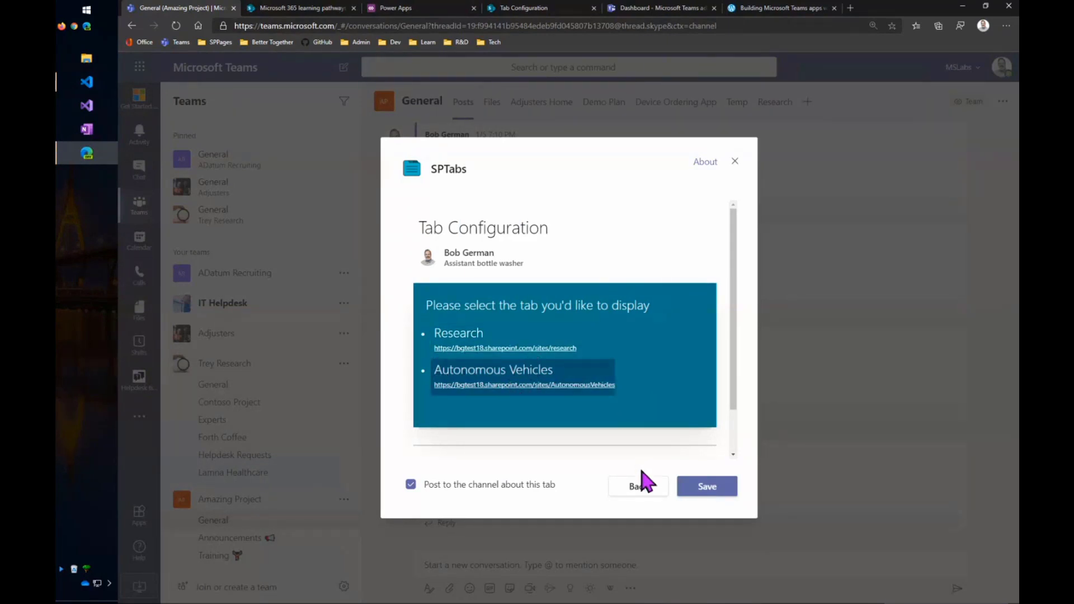
{"action": "left_click", "coordinate": [710, 494]}
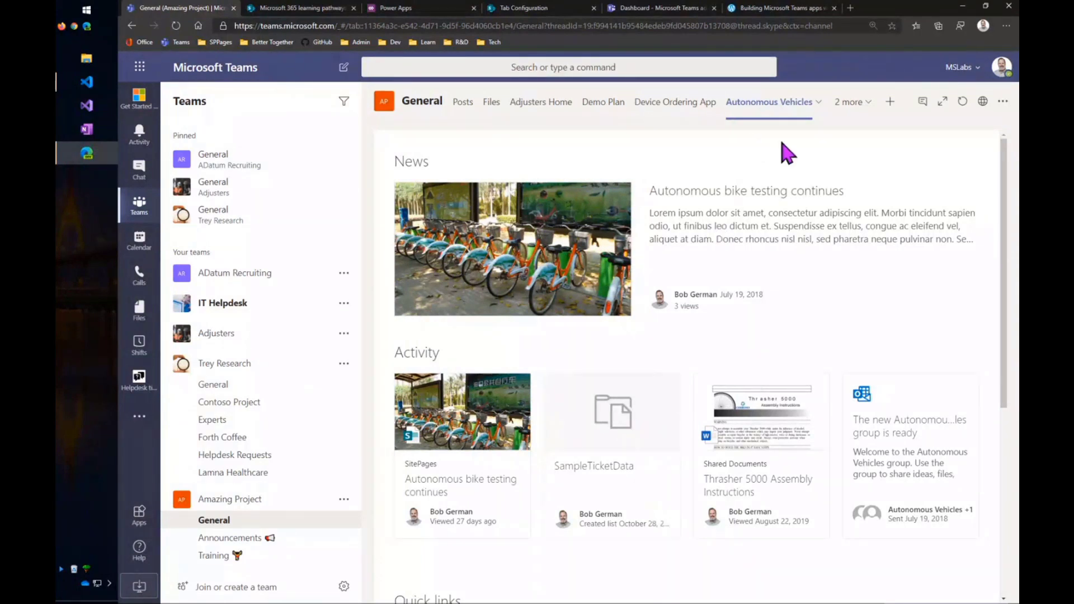
Change the Autonomous Vehicles tab's settings to show the Research site and save.
{"action": "left_click", "coordinate": [818, 104]}
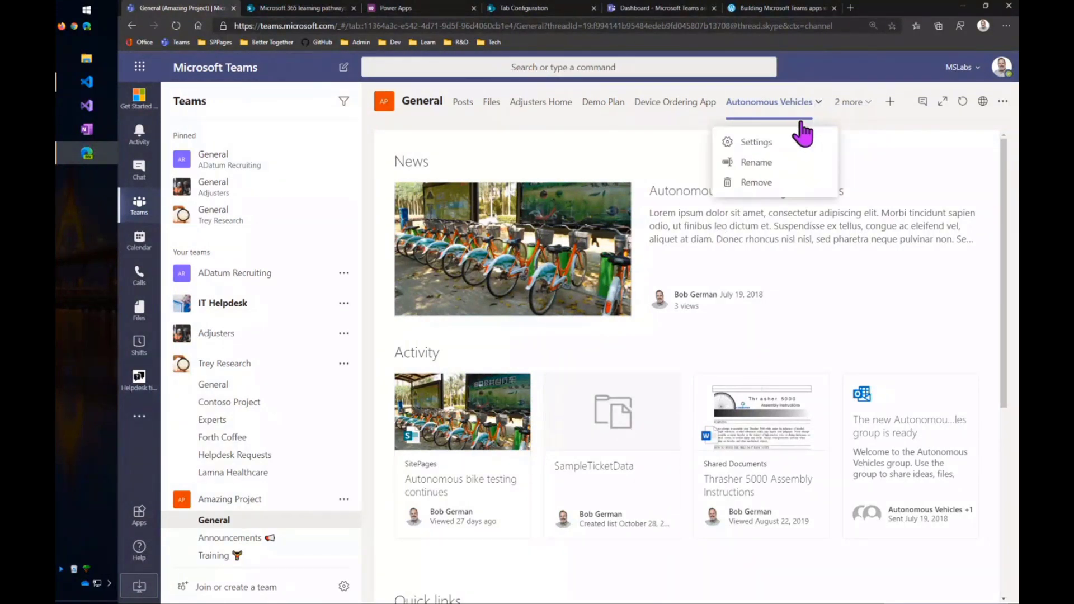
{"action": "left_click", "coordinate": [773, 145]}
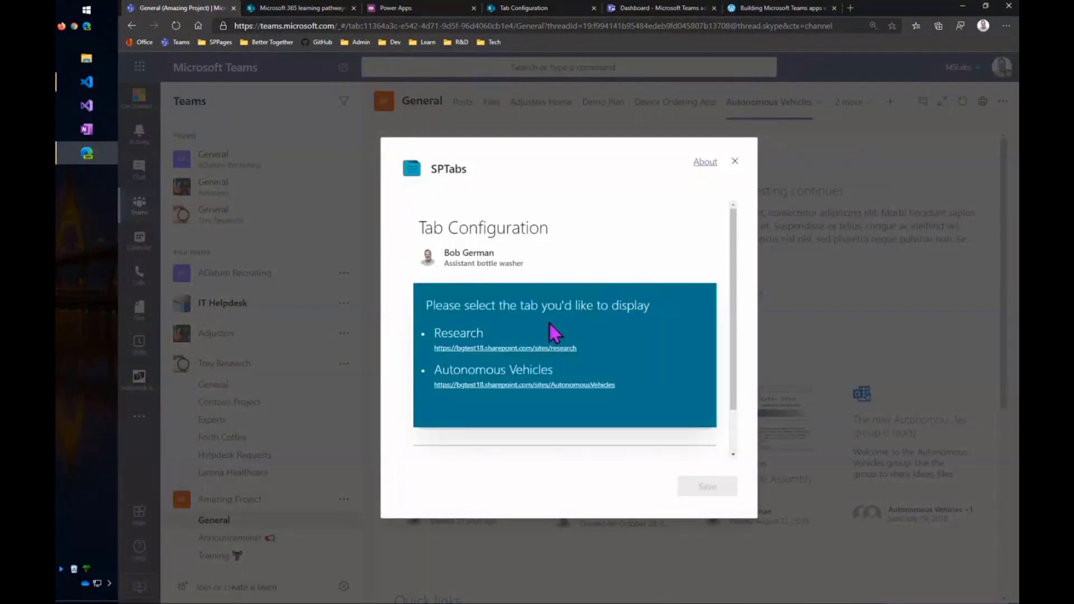
{"action": "left_click", "coordinate": [537, 336]}
{"action": "left_click", "coordinate": [695, 484]}
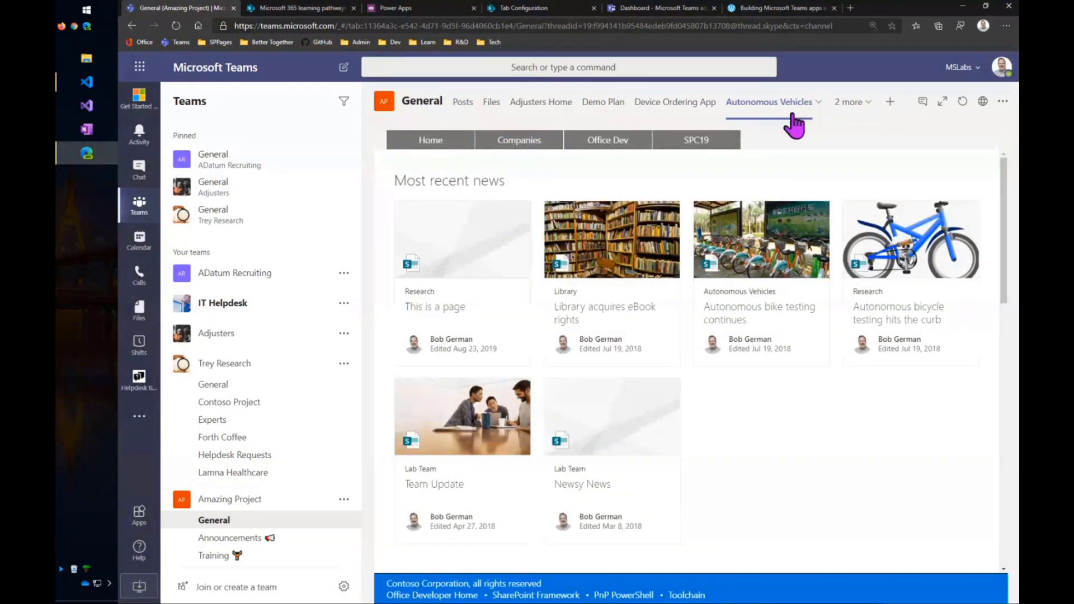
Rename the Autonomous Vehicles tab to 'More stuff'.
{"action": "left_click", "coordinate": [816, 103]}
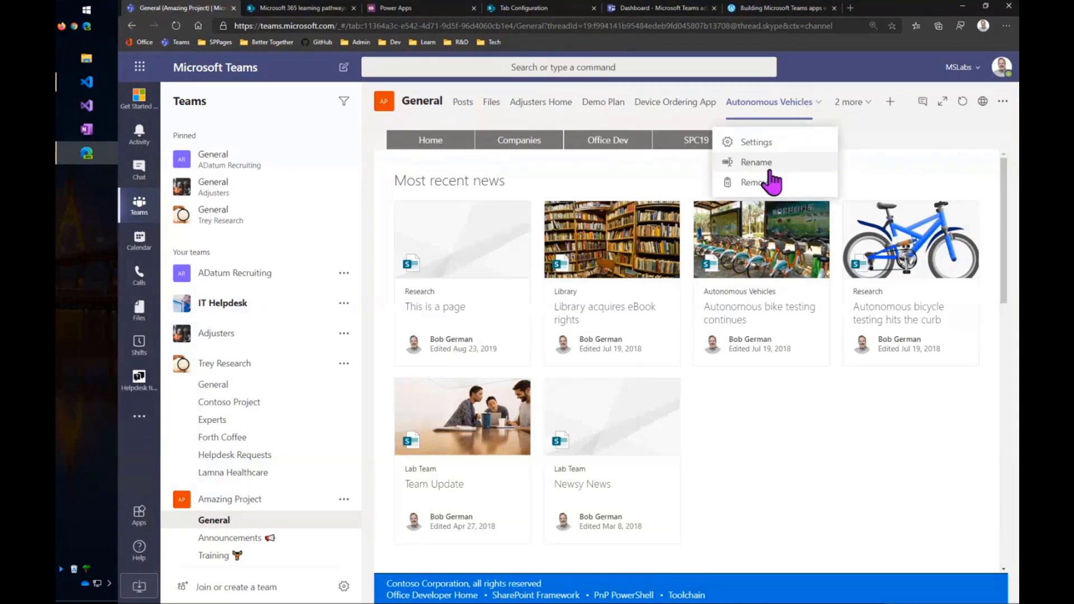
{"action": "left_click", "coordinate": [756, 163]}
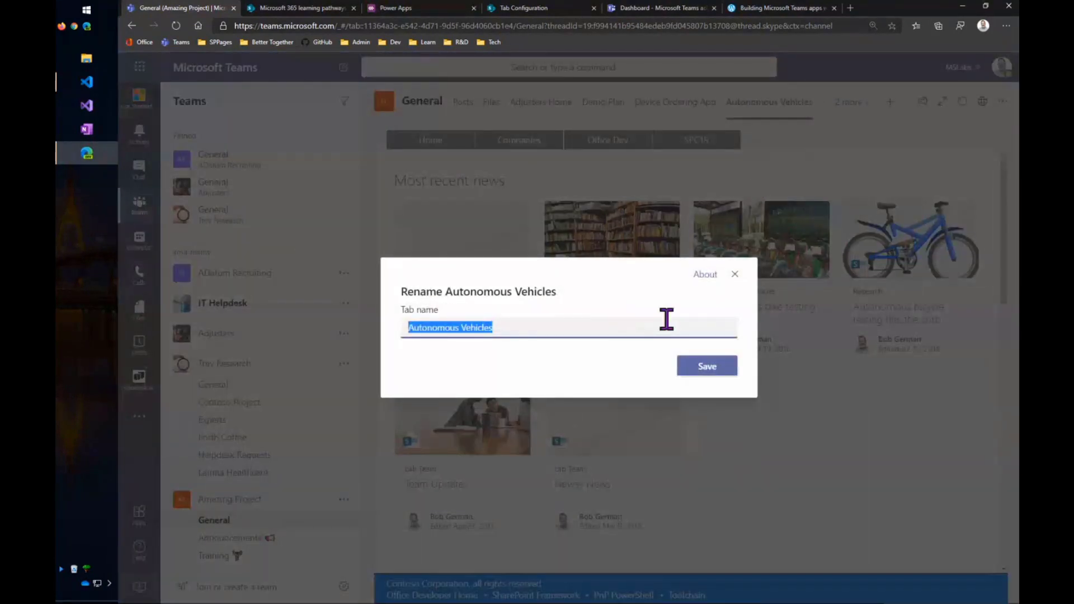
{"action": "type", "text": "More st"}
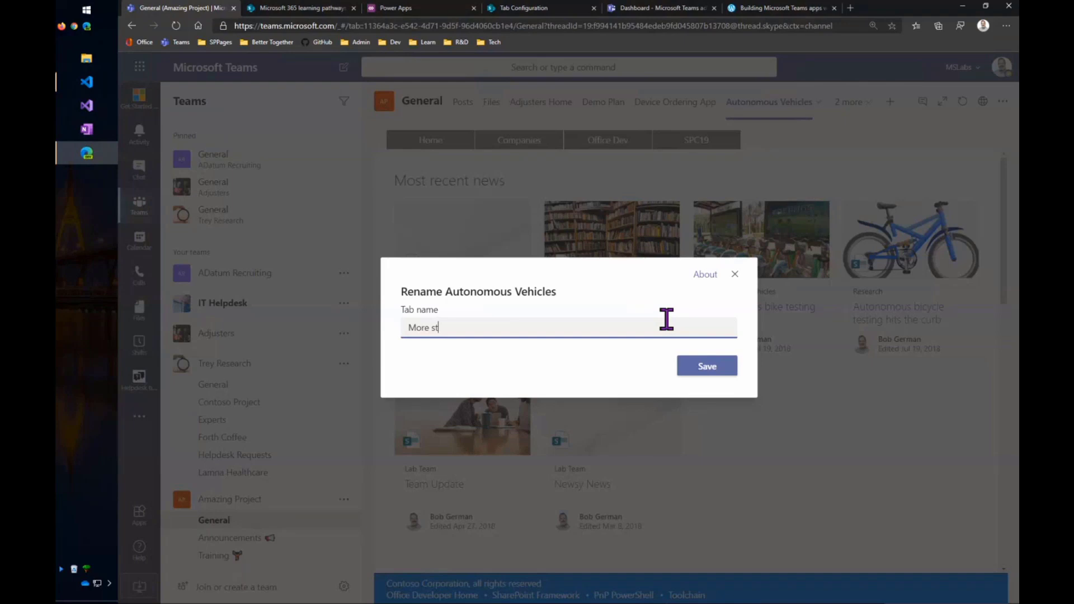
{"action": "type", "text": "uff"}
{"action": "left_click", "coordinate": [709, 368]}
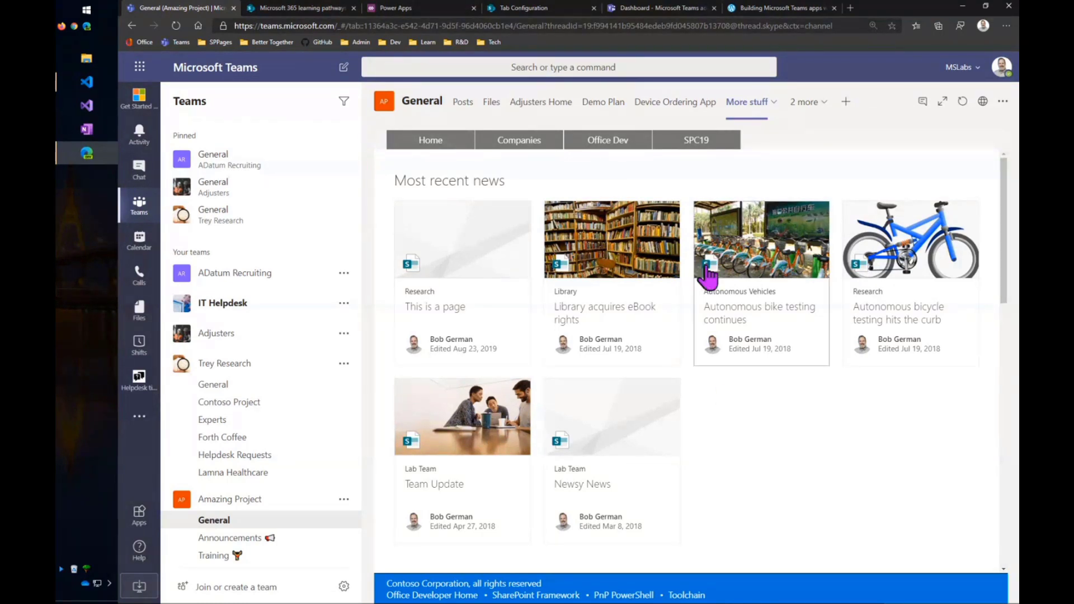
Switch to the Building Microsoft Teams apps blog post in Edge and look through it.
{"action": "left_click", "coordinate": [755, 10]}
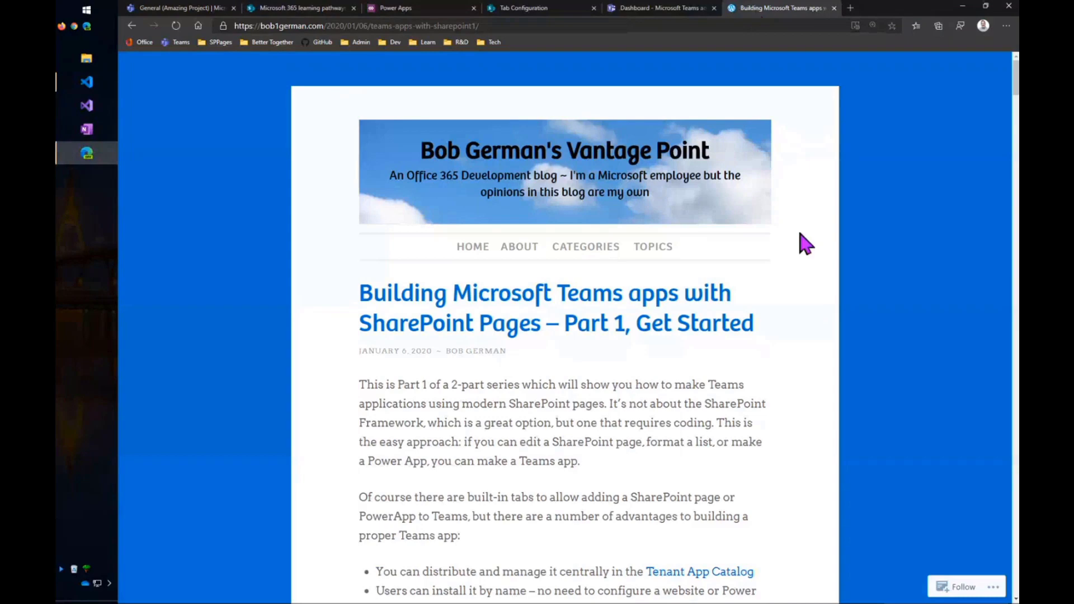
{"action": "scroll", "coordinate": [801, 246], "scroll_direction": "down", "scroll_amount": 5}
{"action": "scroll", "coordinate": [800, 246], "scroll_direction": "down", "scroll_amount": 10}
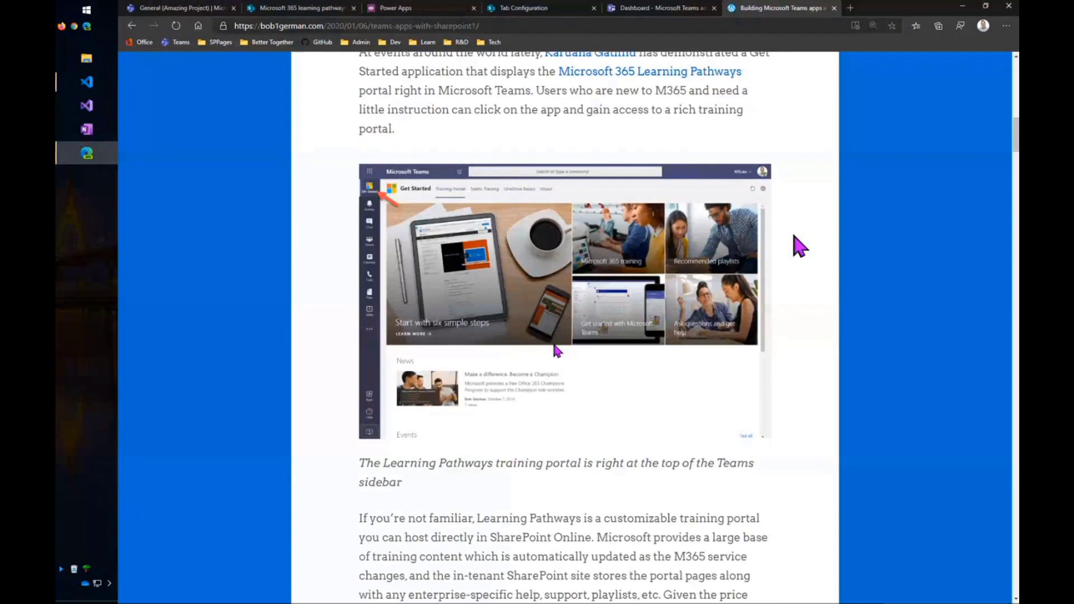
{"action": "scroll", "coordinate": [800, 246], "scroll_direction": "up", "scroll_amount": 9}
{"action": "scroll", "coordinate": [791, 247], "scroll_direction": "up", "scroll_amount": 2}
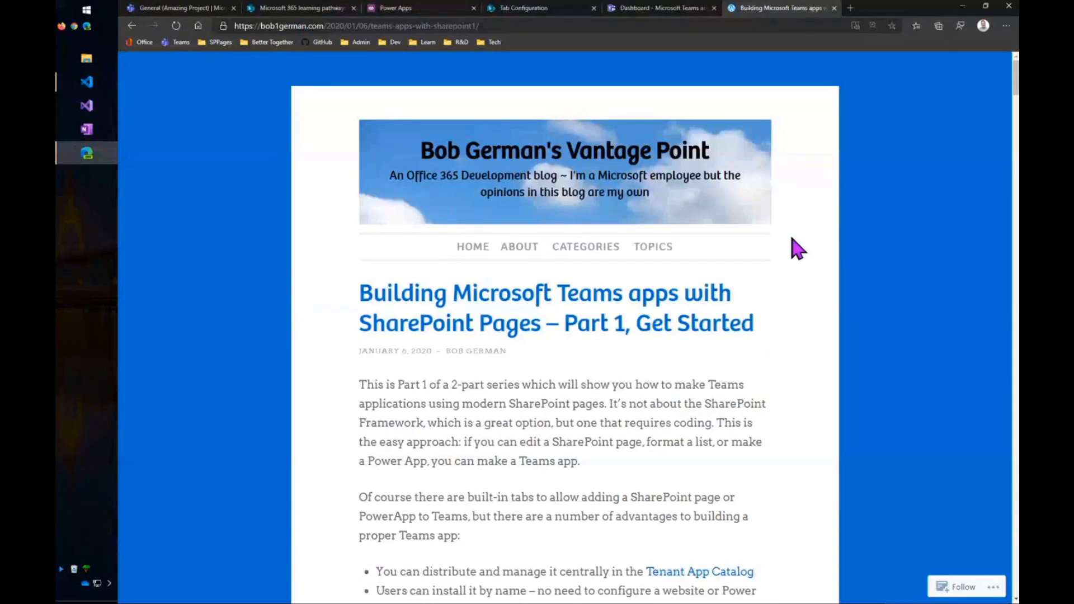
{"action": "scroll", "coordinate": [791, 247], "scroll_direction": "down", "scroll_amount": 7}
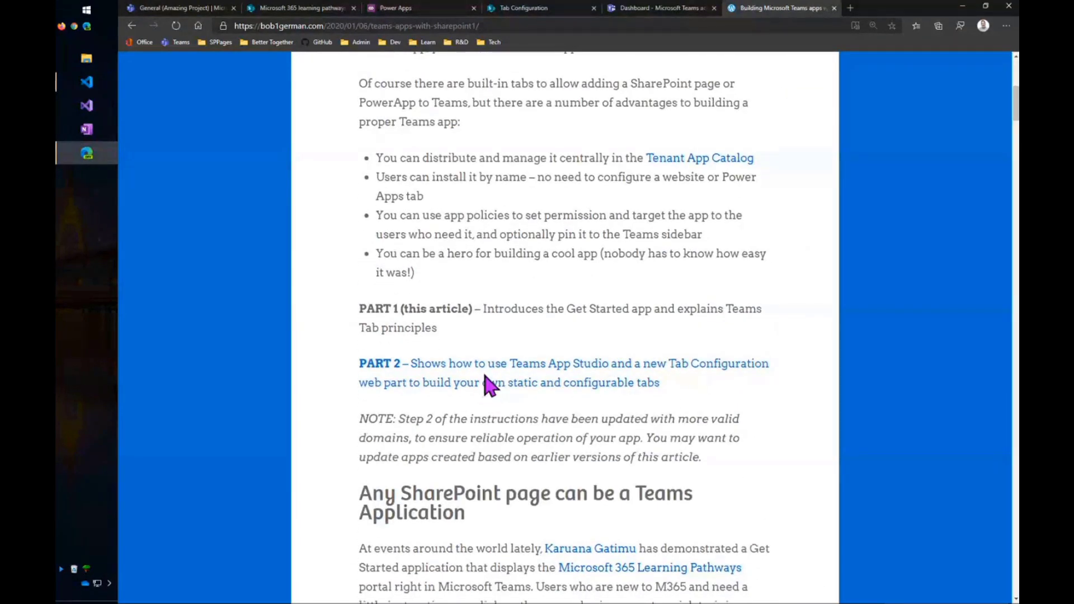
Open the Part 2 article and read down to its Configure Tab Web Part npm and gulp commands.
{"action": "left_click", "coordinate": [576, 381]}
{"action": "scroll", "coordinate": [755, 364], "scroll_direction": "down", "scroll_amount": 20}
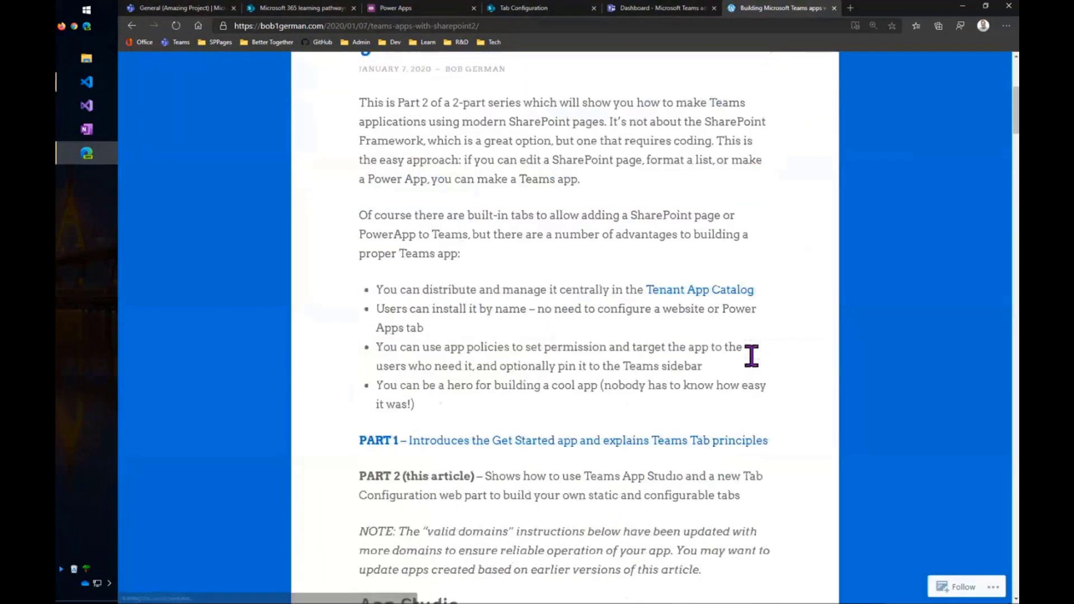
{"action": "scroll", "coordinate": [752, 356], "scroll_direction": "down", "scroll_amount": 20}
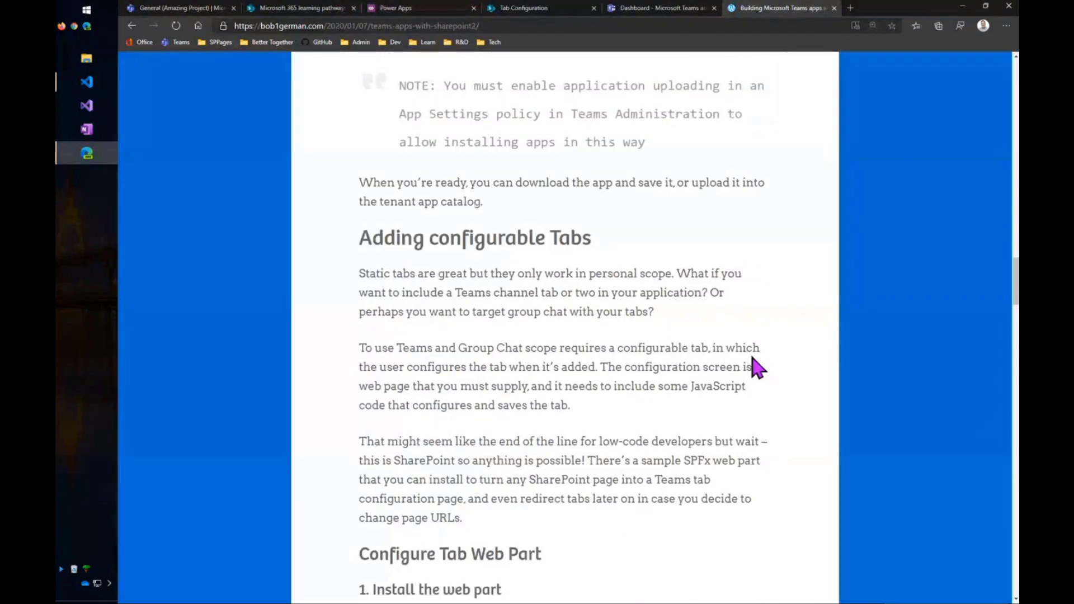
{"action": "scroll", "coordinate": [756, 366], "scroll_direction": "down", "scroll_amount": 6}
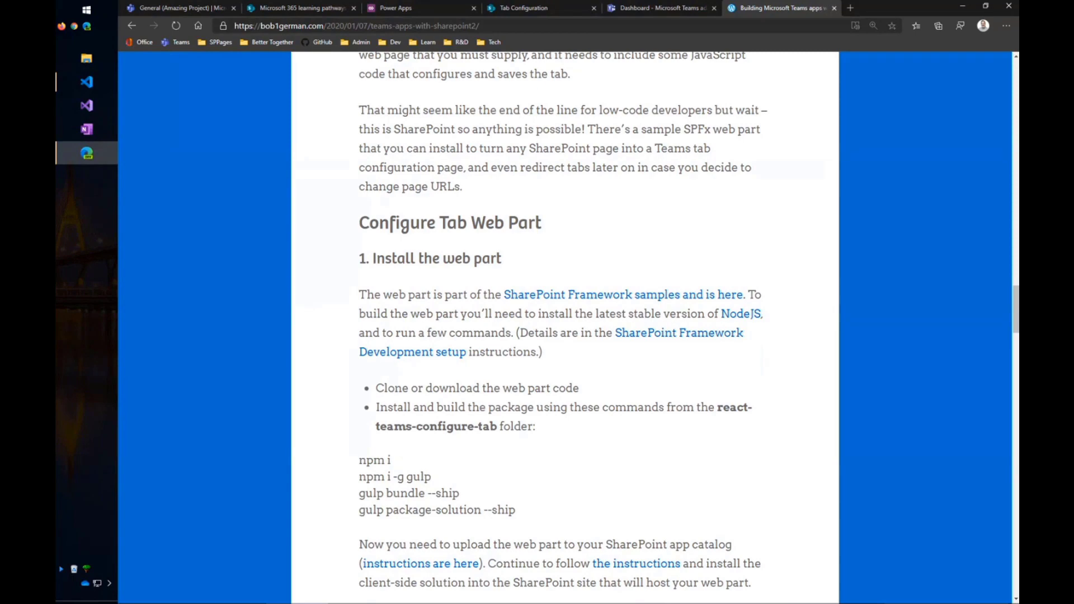
Go back to Teams on the More stuff tab and briefly view the added apps list, including SPTabs.
{"action": "left_click", "coordinate": [171, 8]}
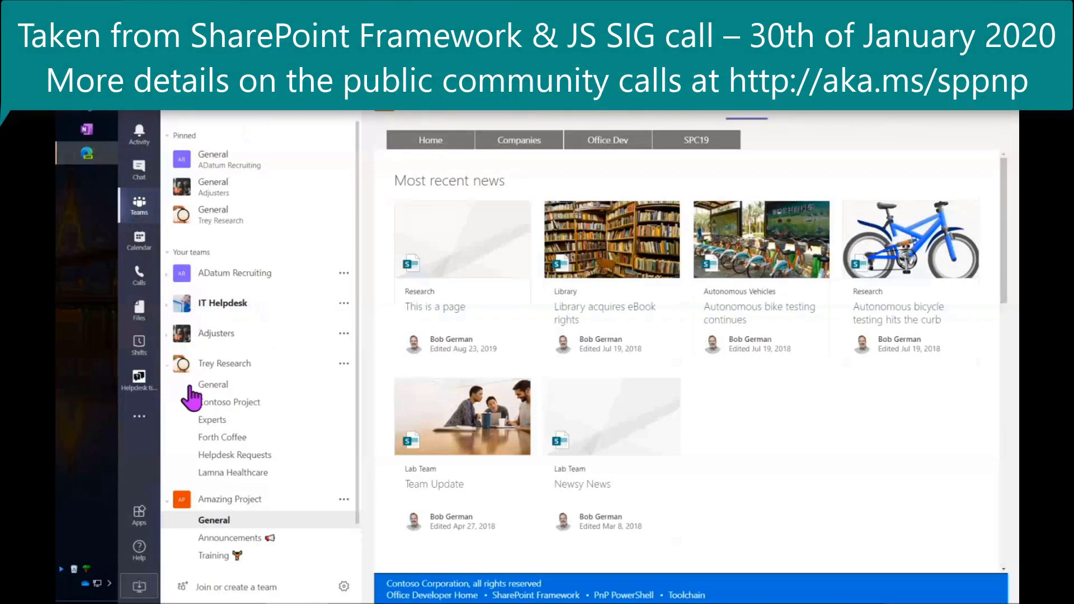
{"action": "left_click", "coordinate": [139, 417]}
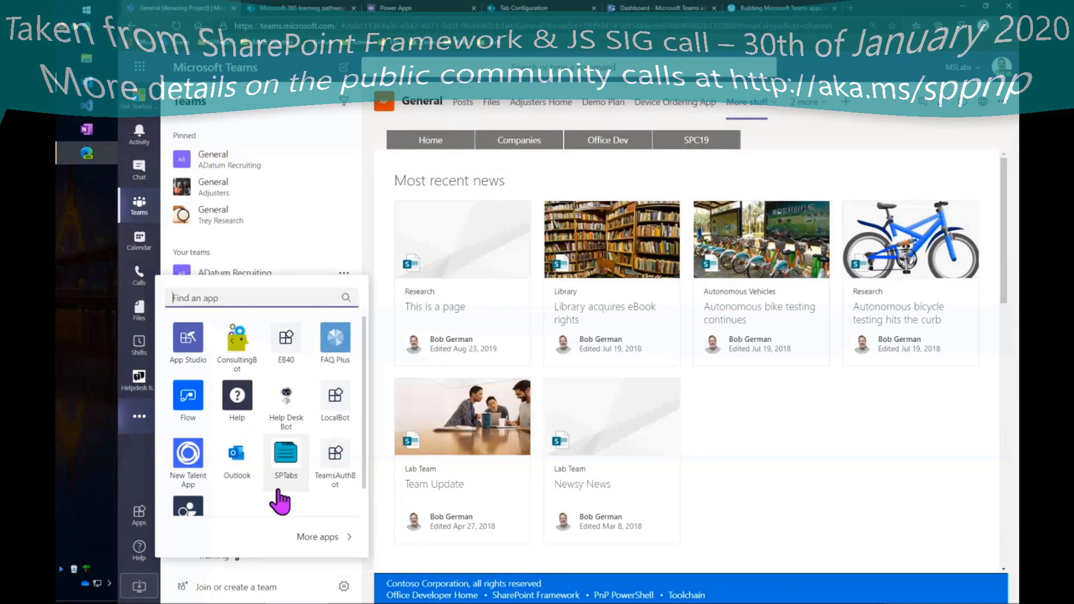
{"action": "left_click", "coordinate": [136, 478]}
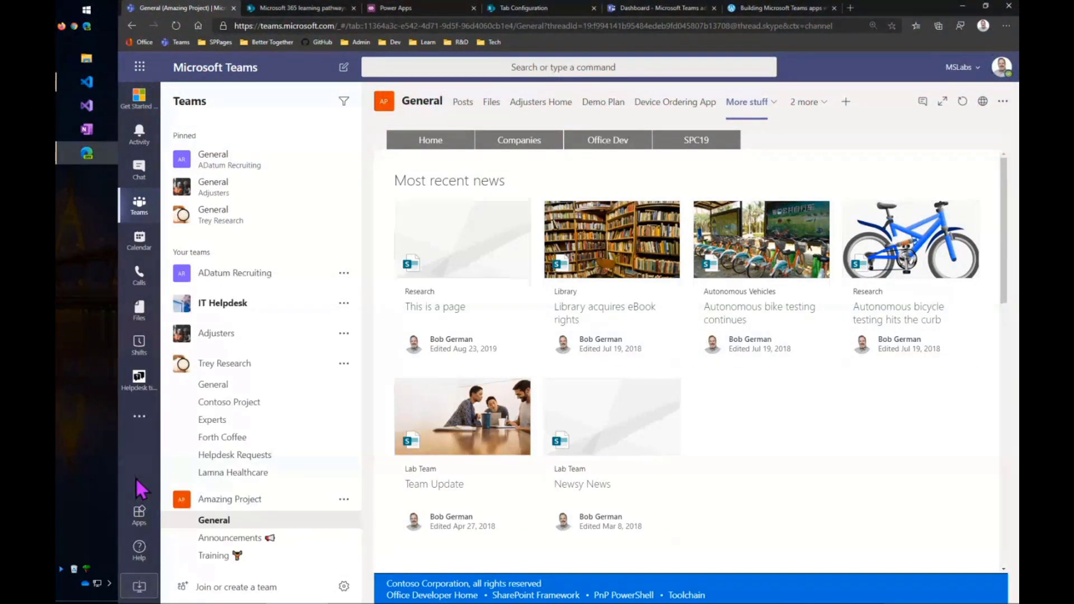